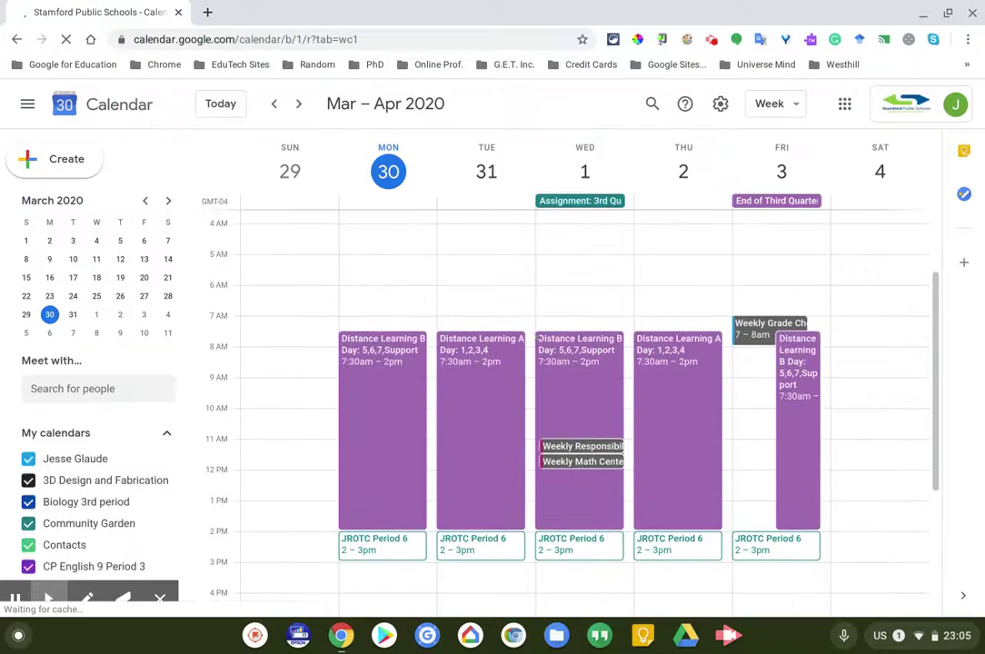
scroll(535, 335, down, 3)
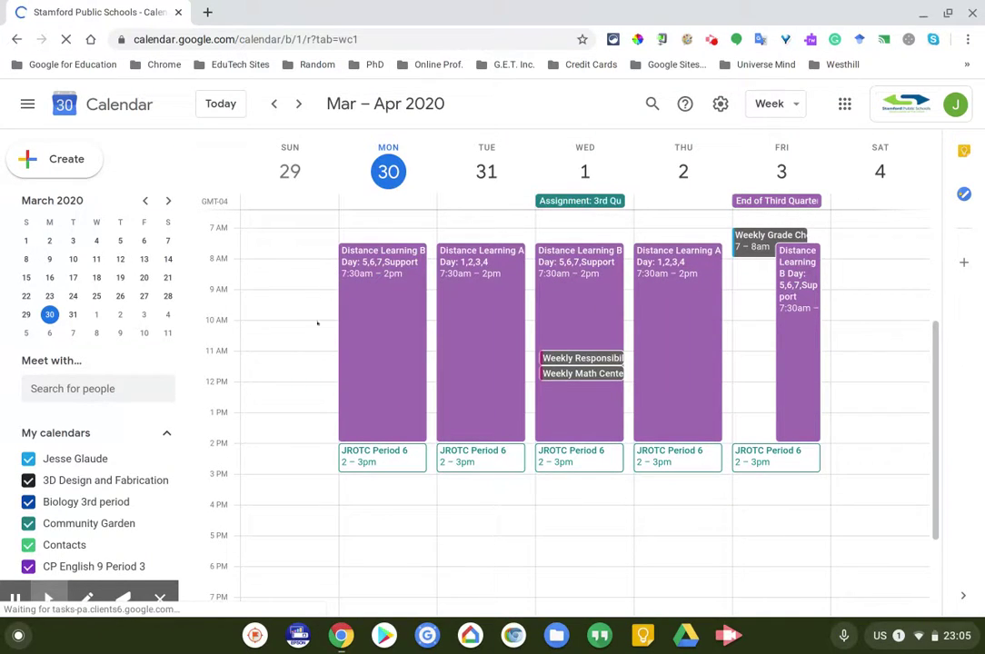
click(569, 358)
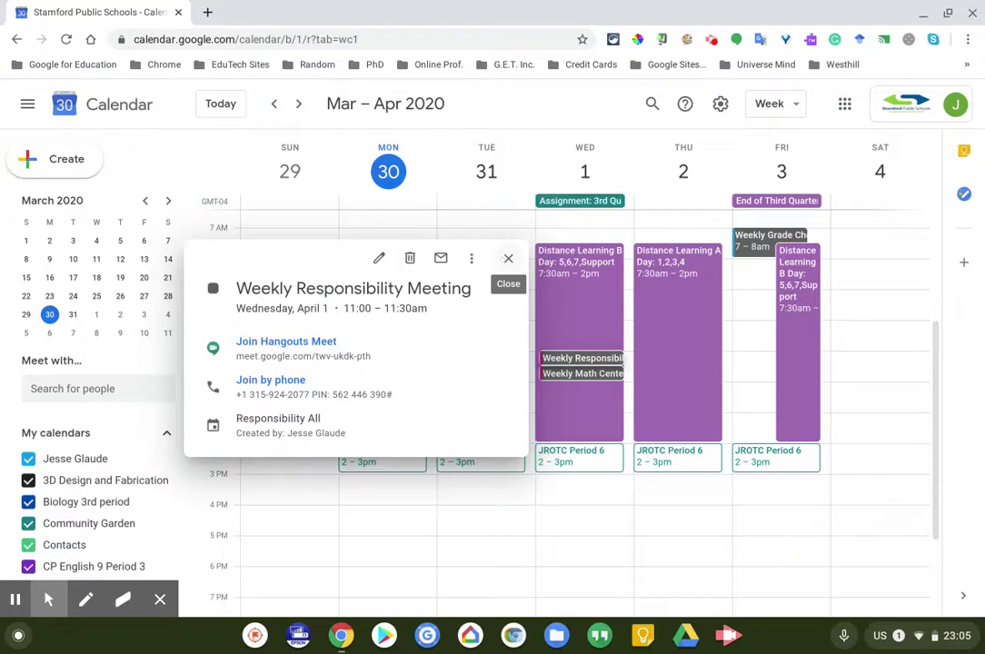
click(508, 258)
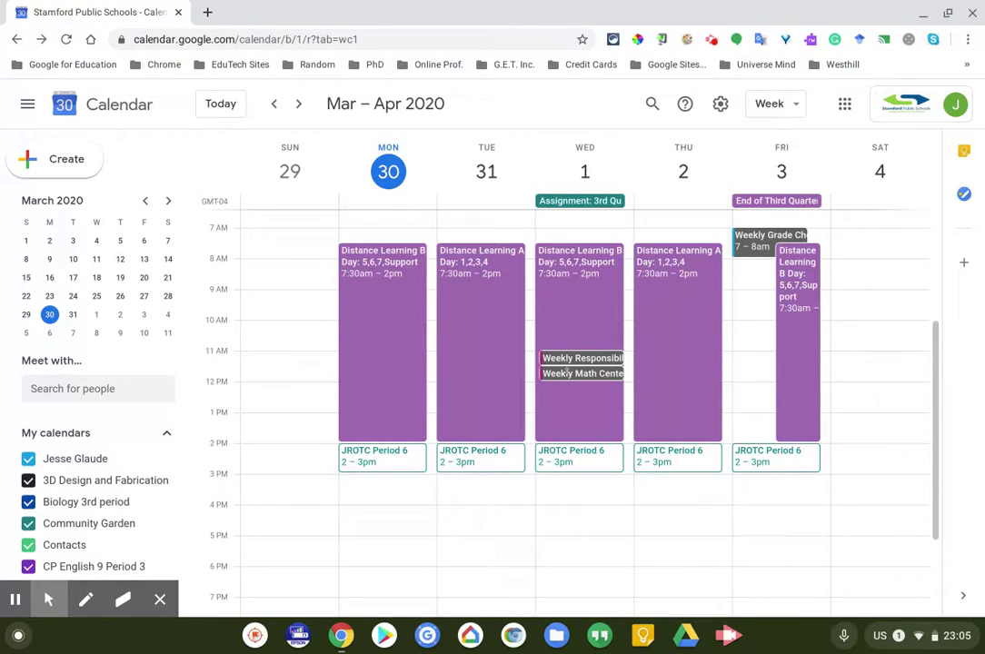
click(573, 374)
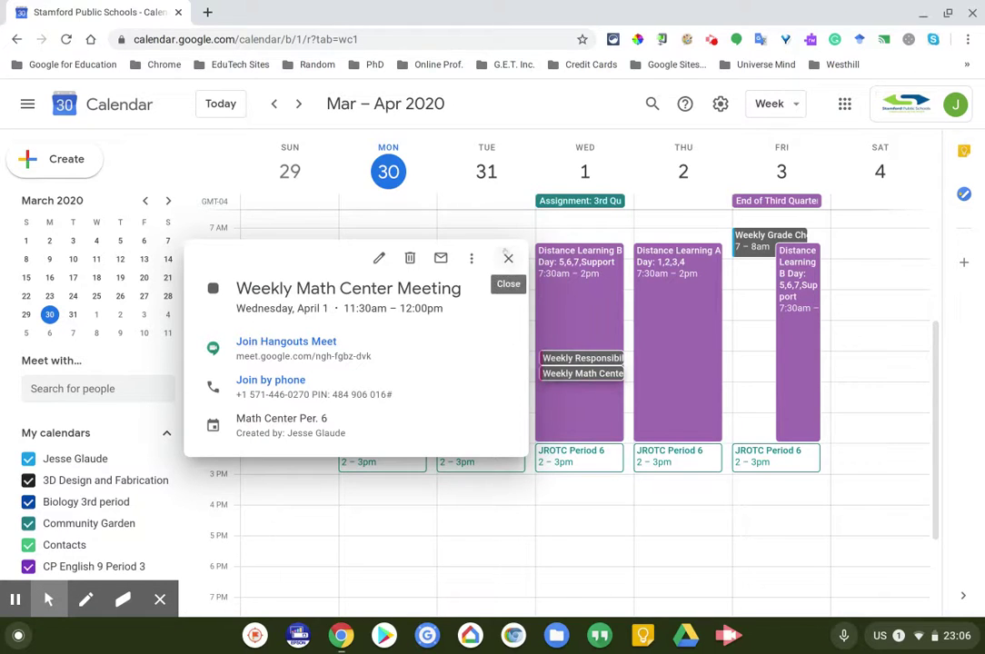
click(507, 259)
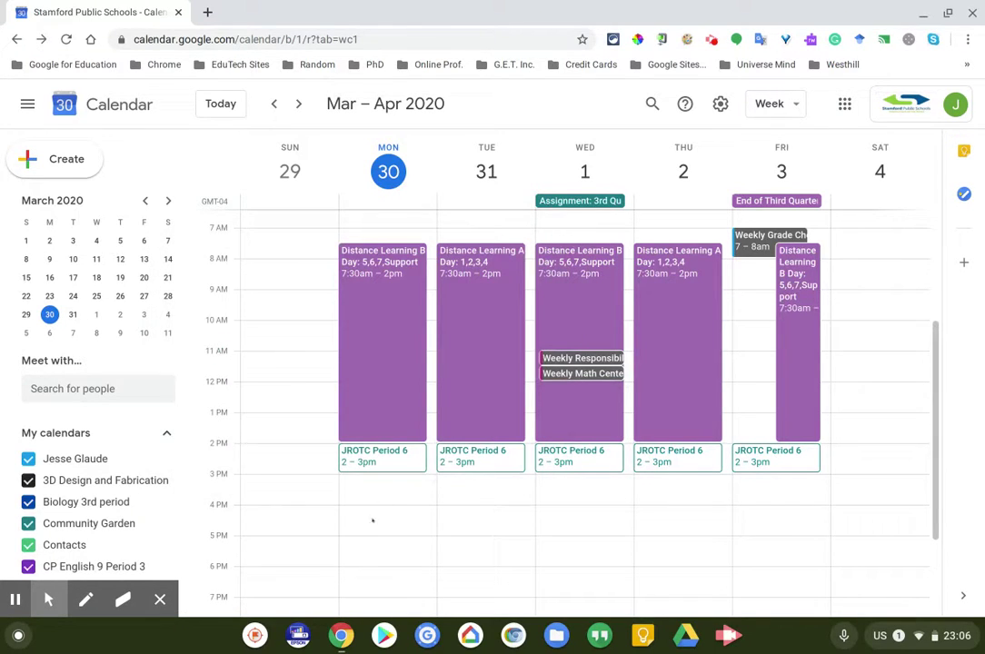
scroll(372, 540, down, 3)
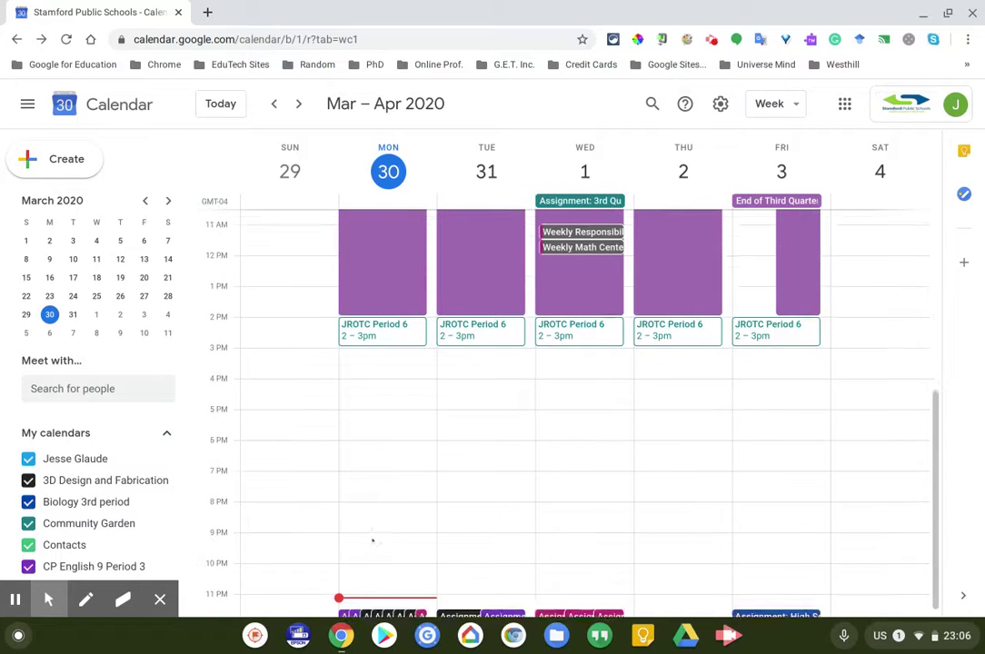
scroll(464, 469, up, 2)
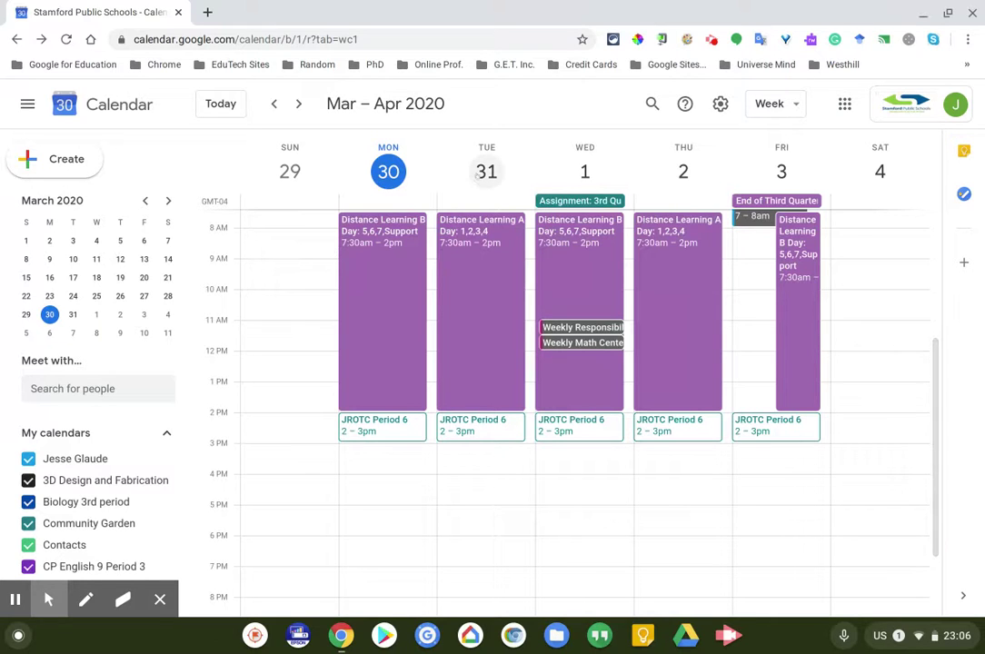
Create a Tuesday March 31, 4–5pm event in the full editor titled 'Example Hangouts Meet Session'.
click(483, 482)
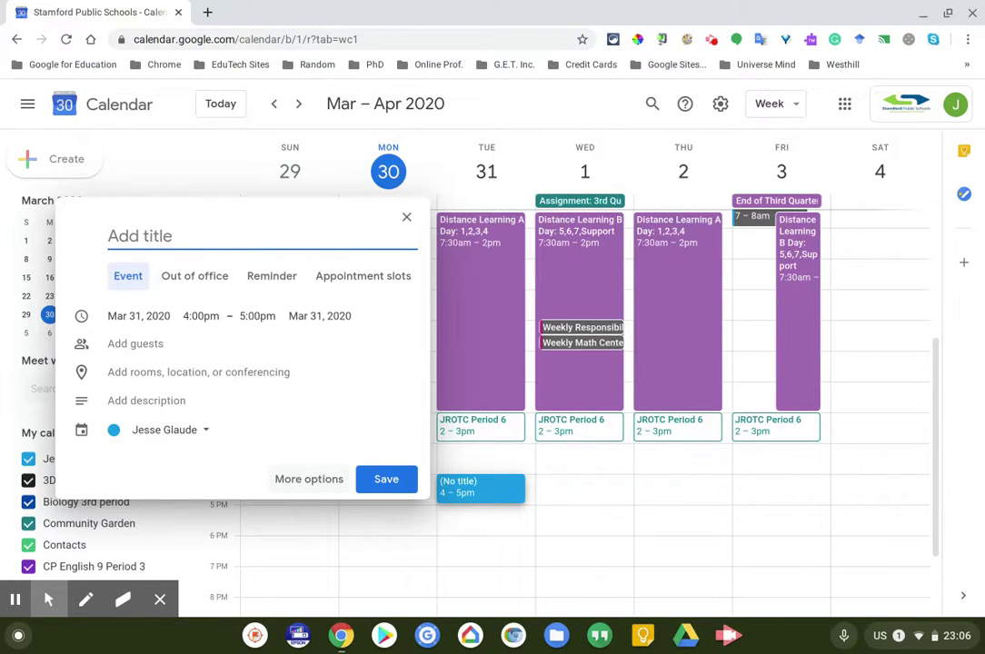
click(407, 216)
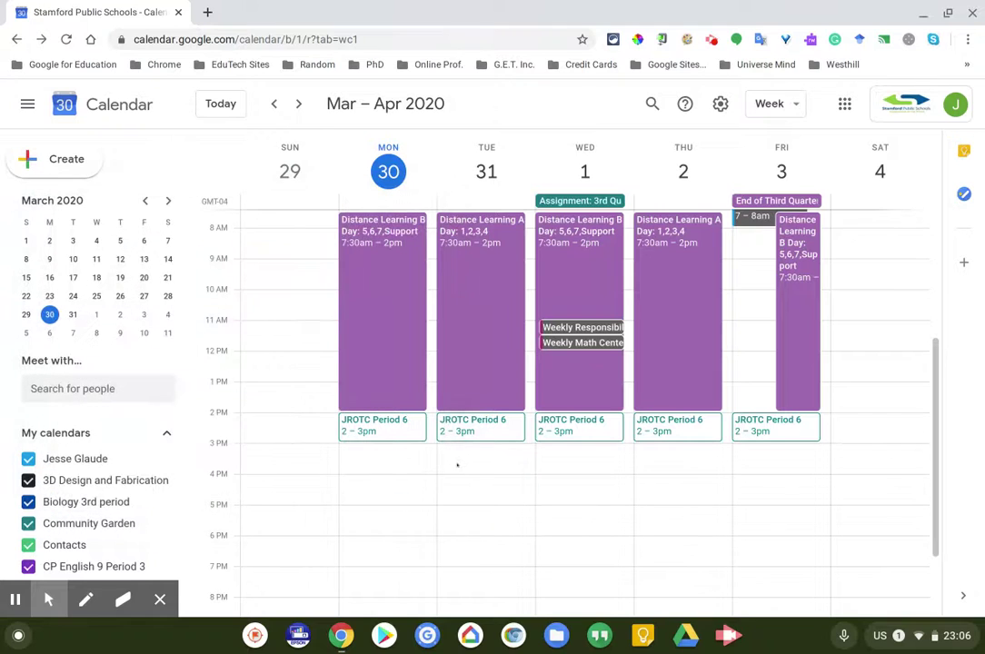
click(460, 481)
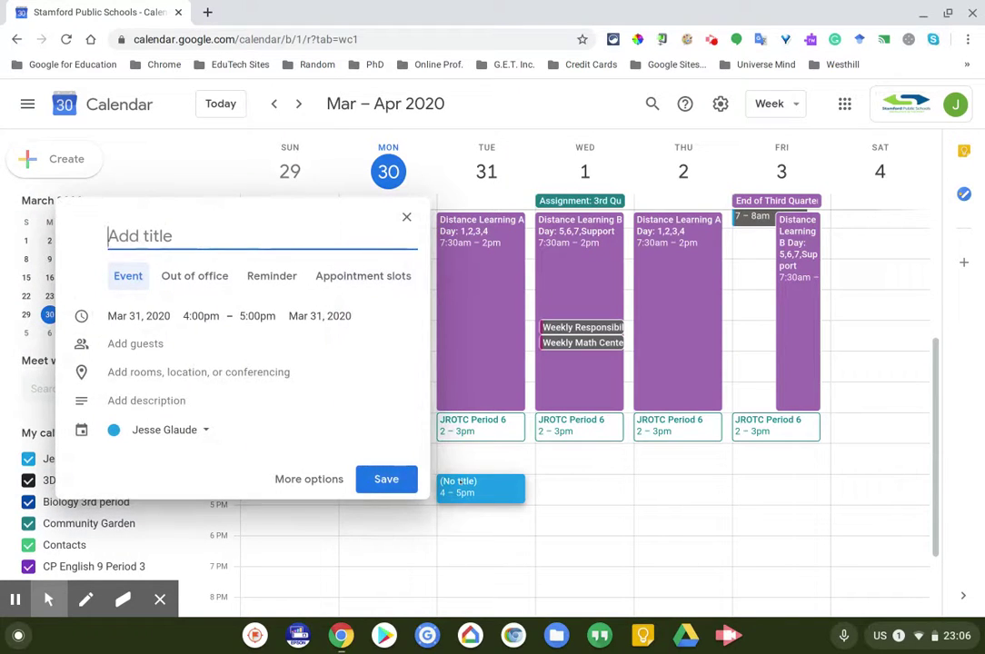
click(318, 480)
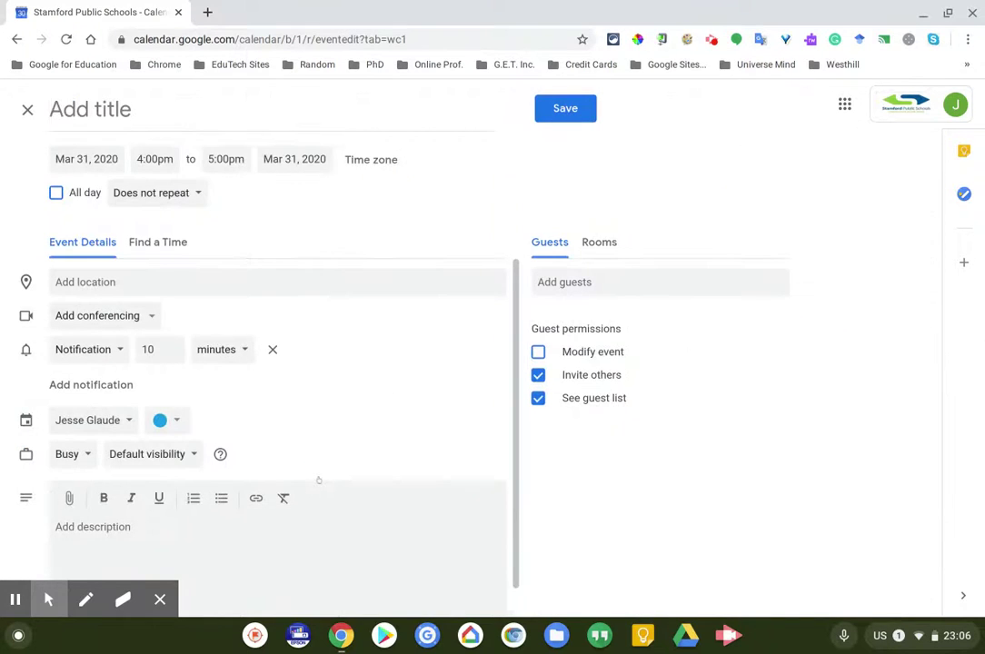
click(300, 115)
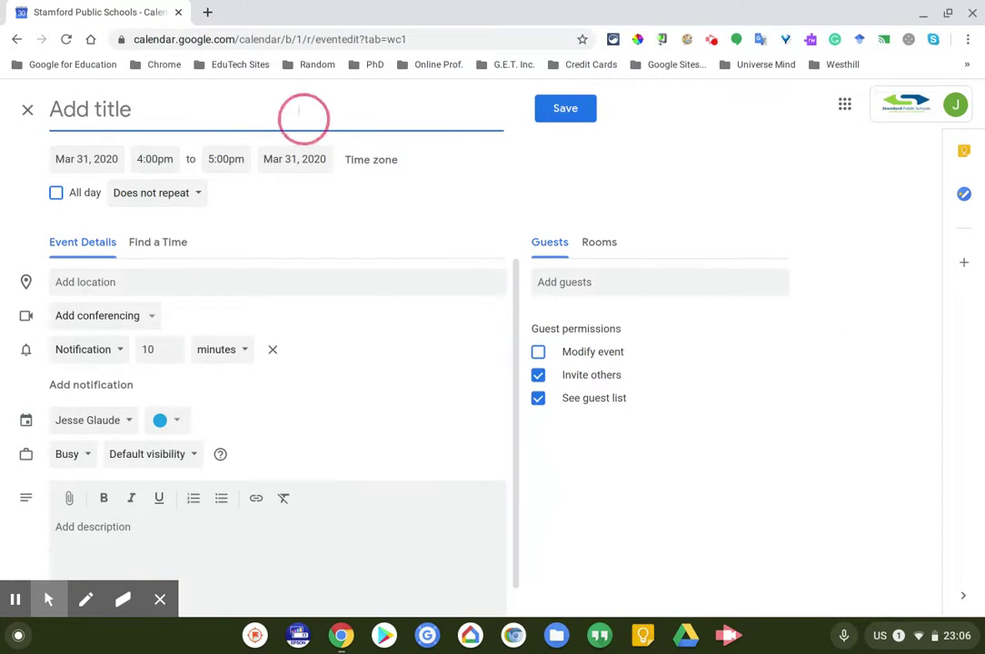
text(Exa)
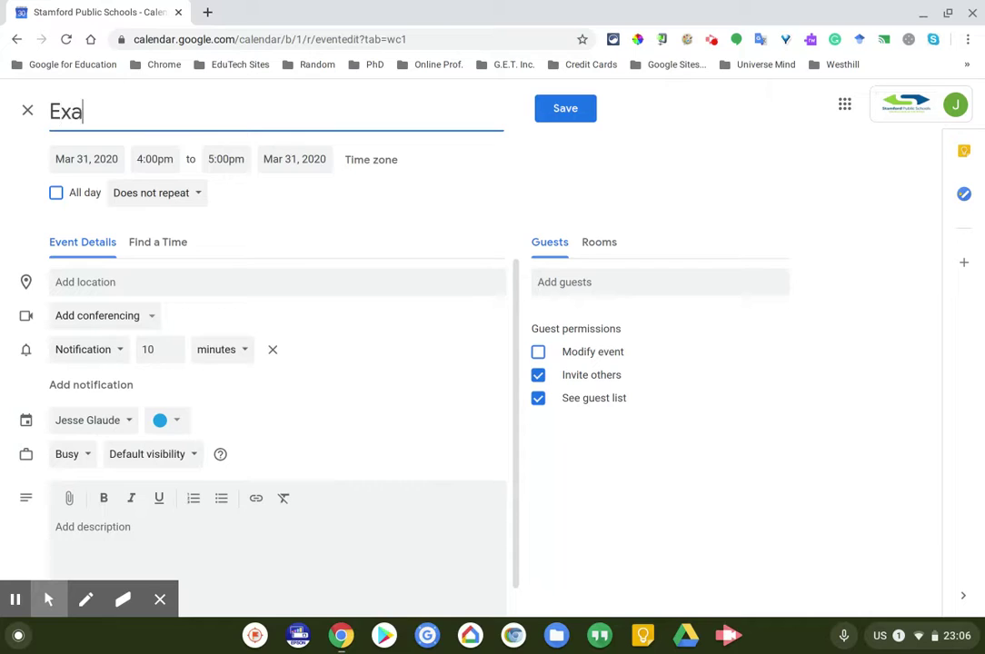
text(mple )
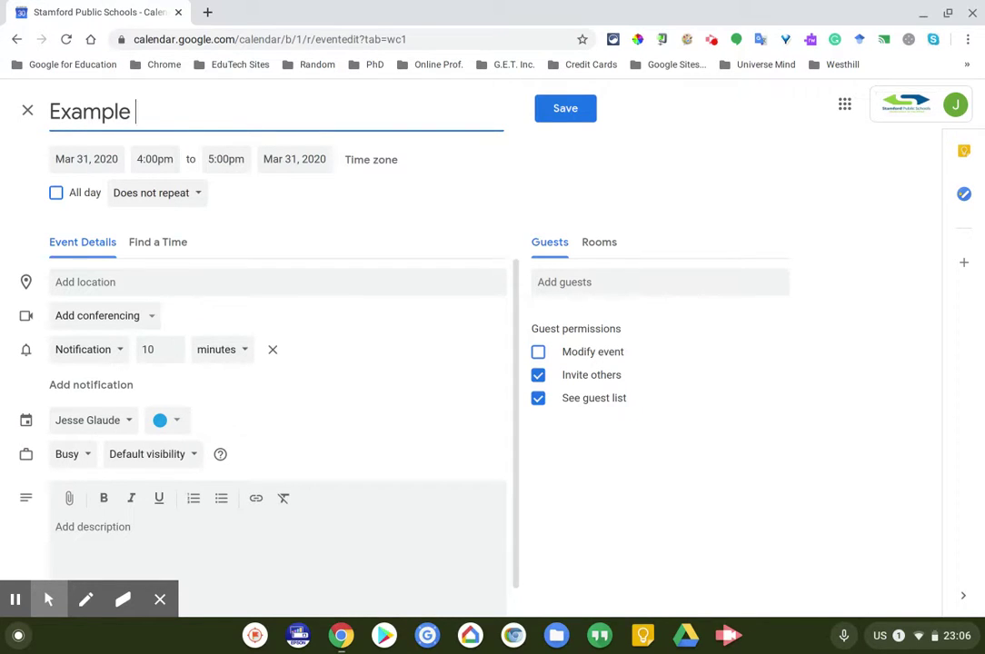
text(Hangout)
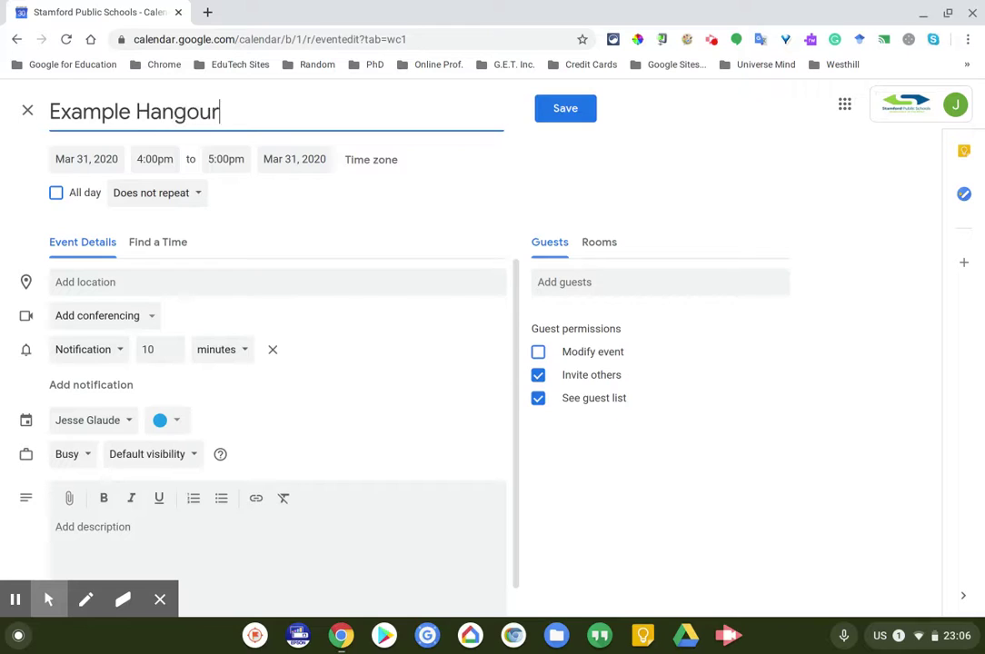
text(s Meet)
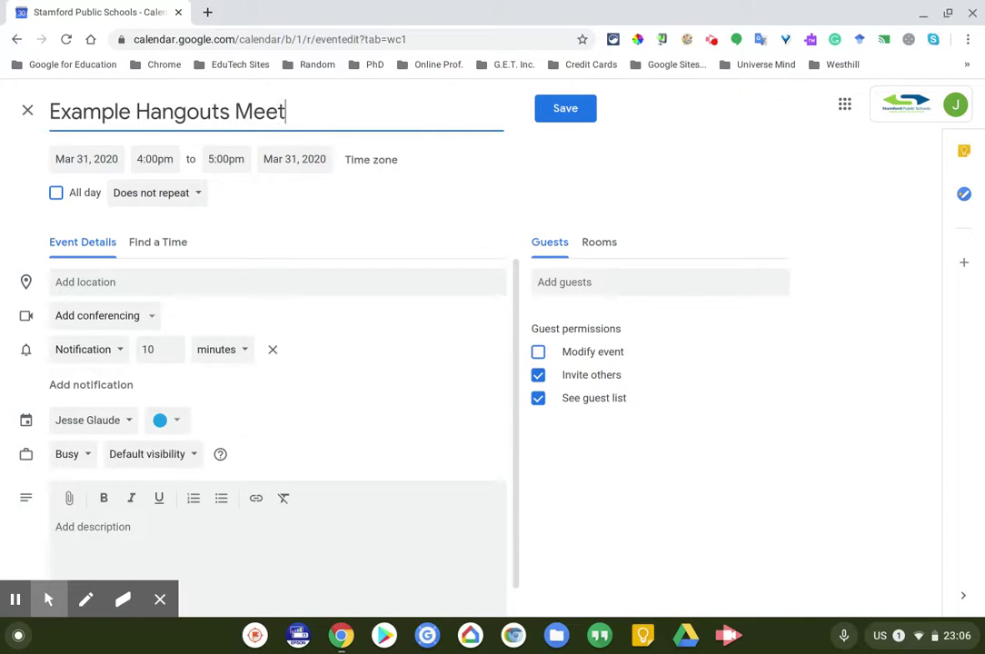
text( Session)
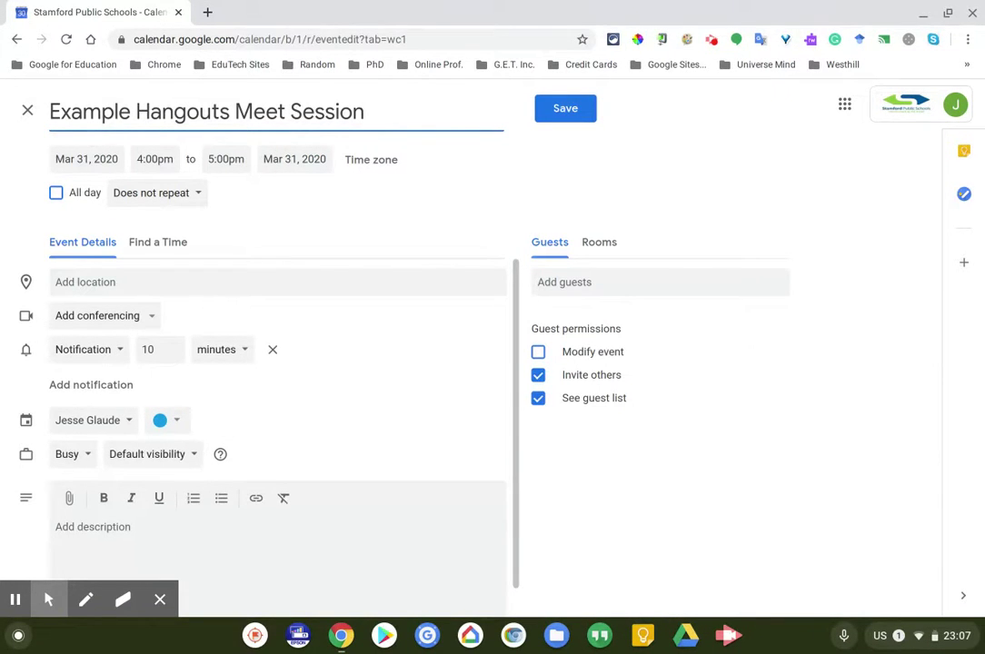
click(81, 315)
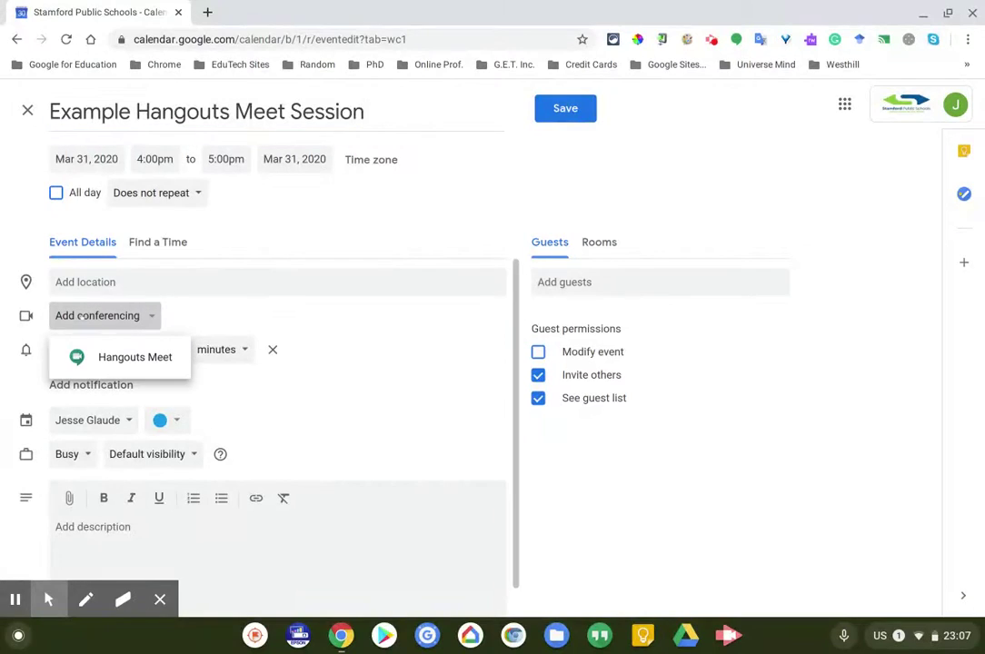
click(114, 357)
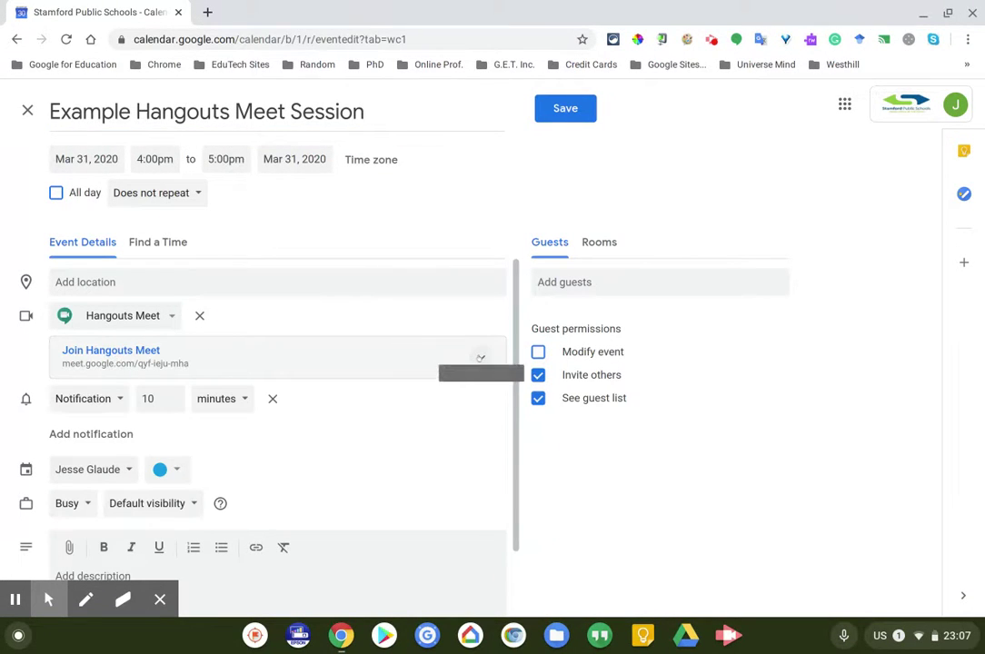
click(480, 357)
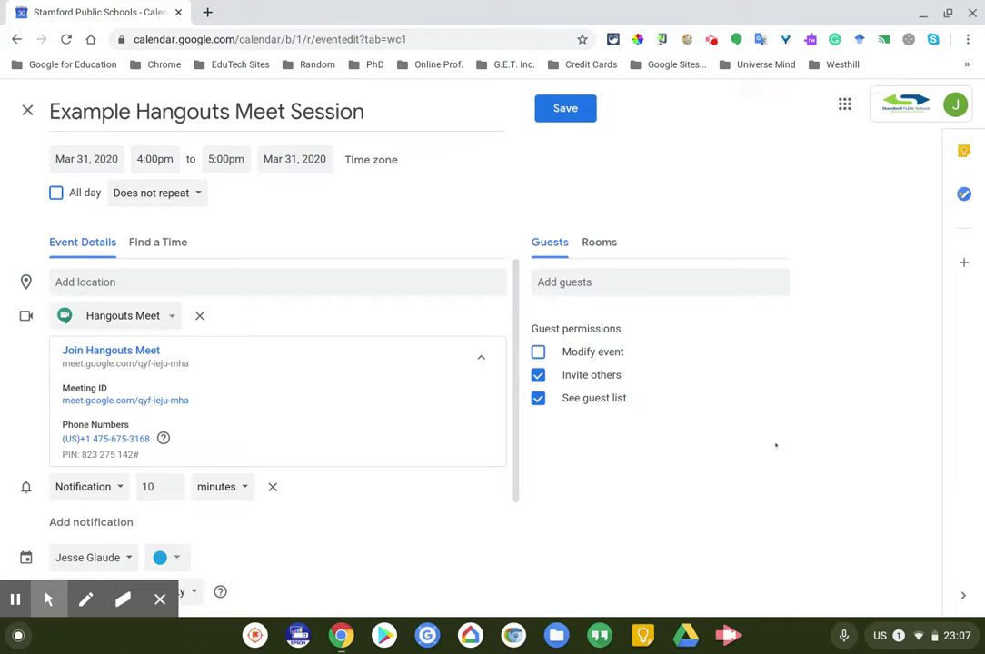
scroll(275, 519, down, 1)
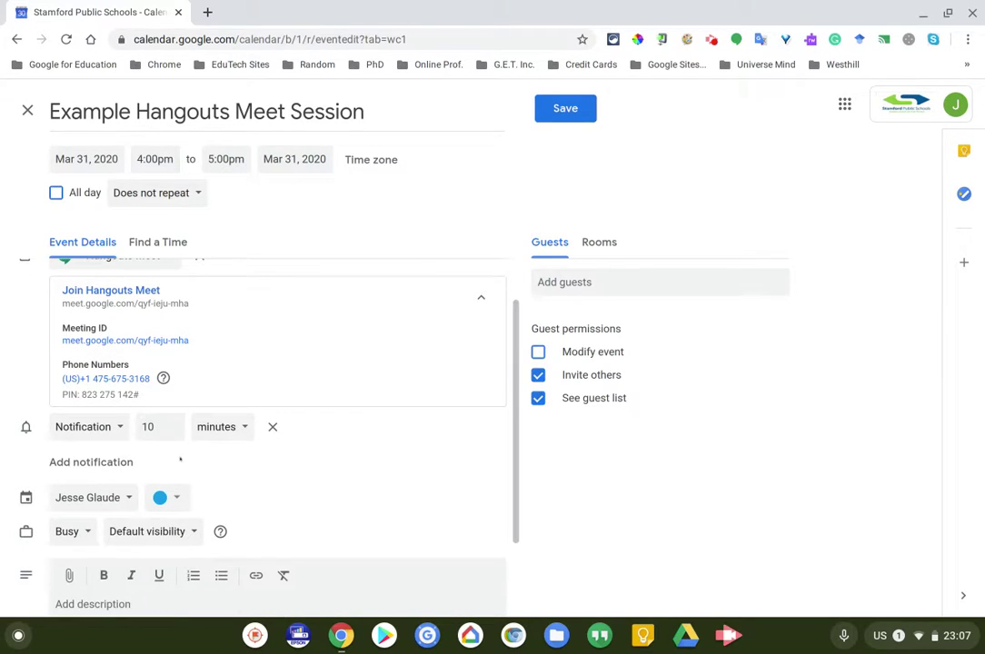
scroll(321, 438, up, 1)
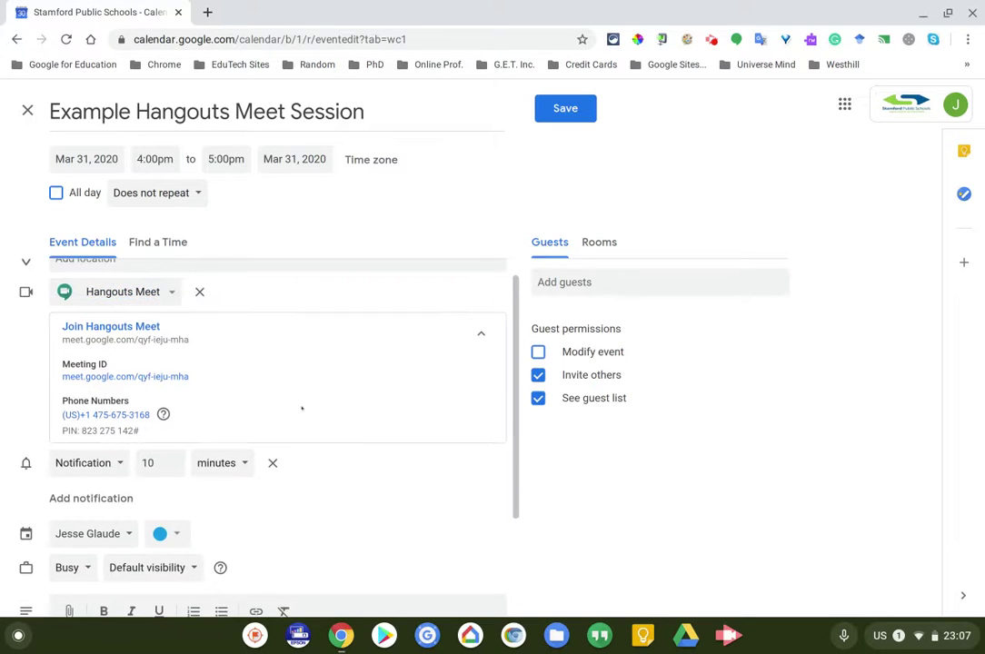
scroll(257, 371, down, 2)
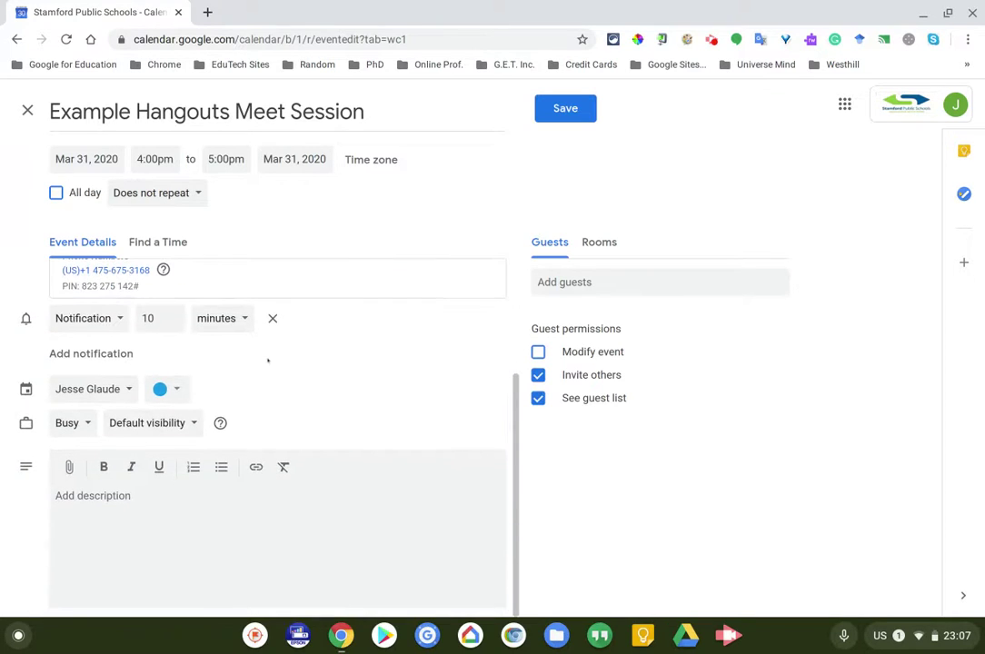
scroll(258, 368, up, 1)
scroll(262, 367, down, 1)
Colour the event Graphite and assign it to the 3D Design and Fabrication calendar.
click(172, 390)
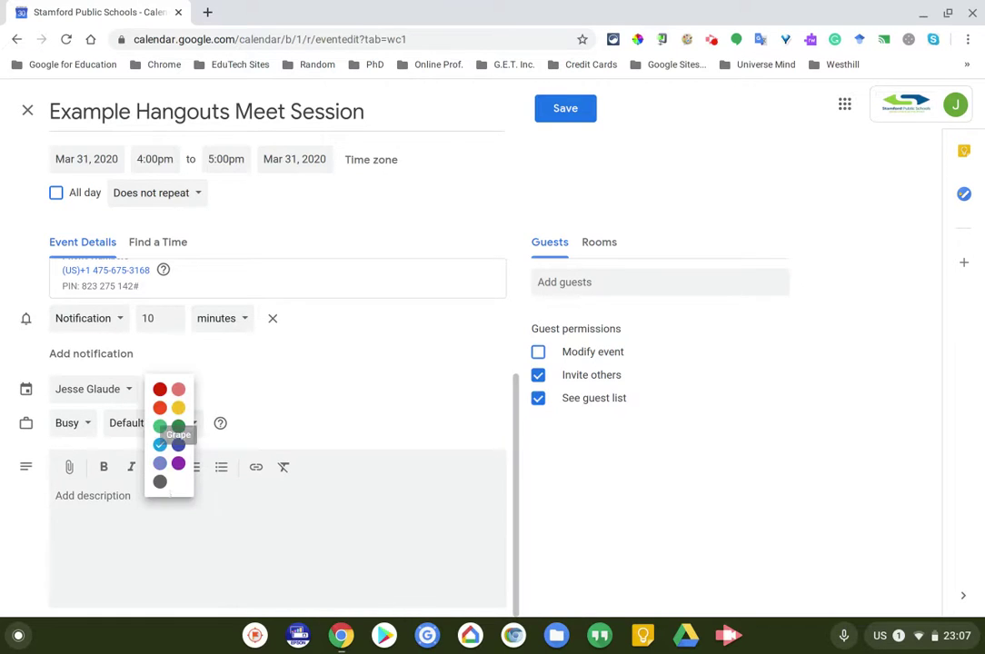
click(160, 482)
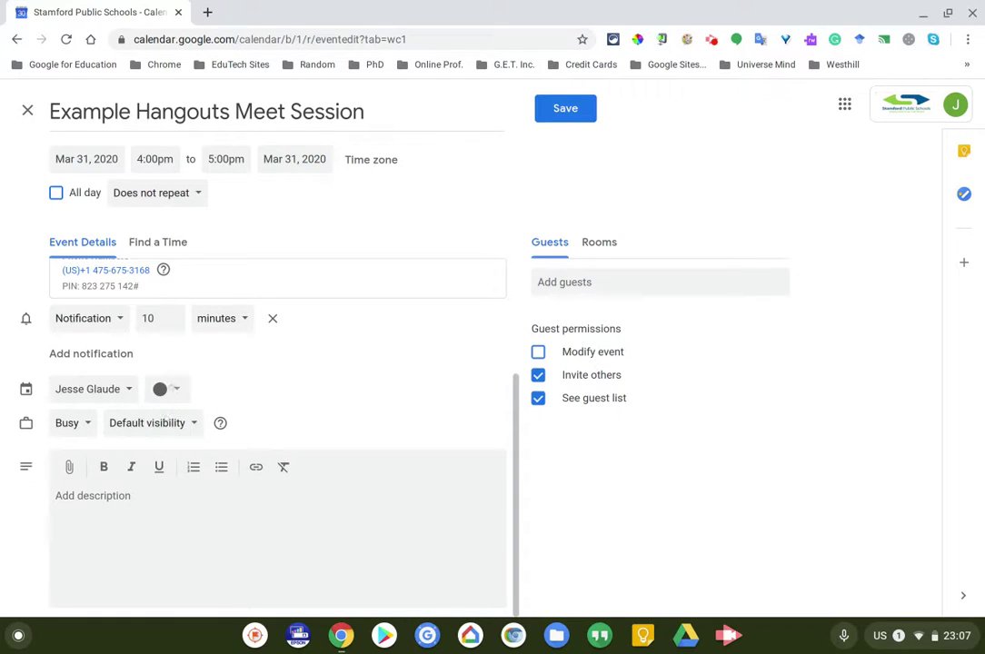
click(91, 390)
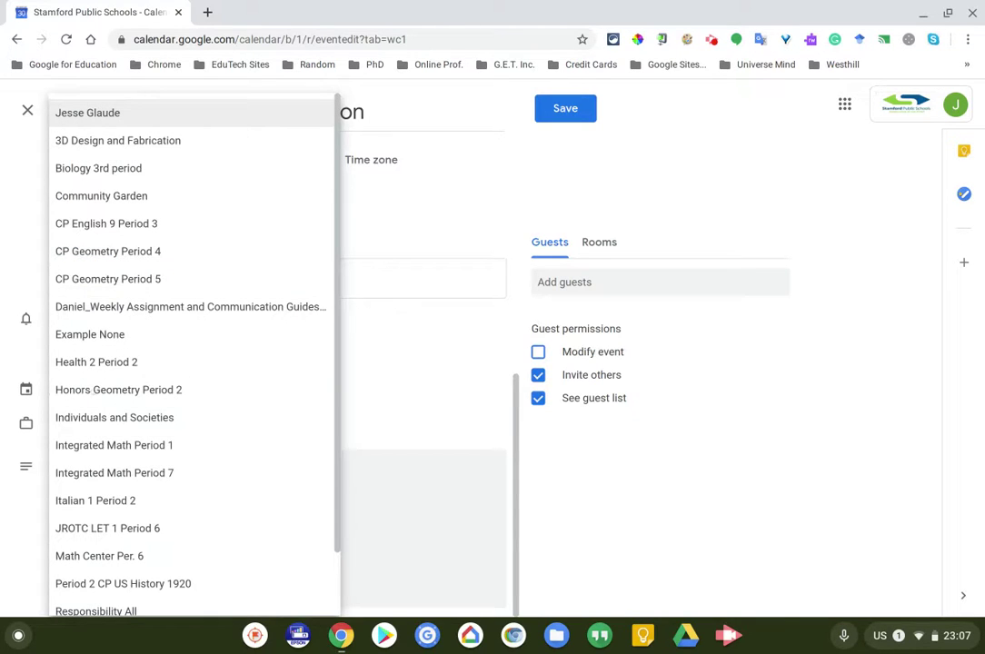
scroll(220, 396, down, 2)
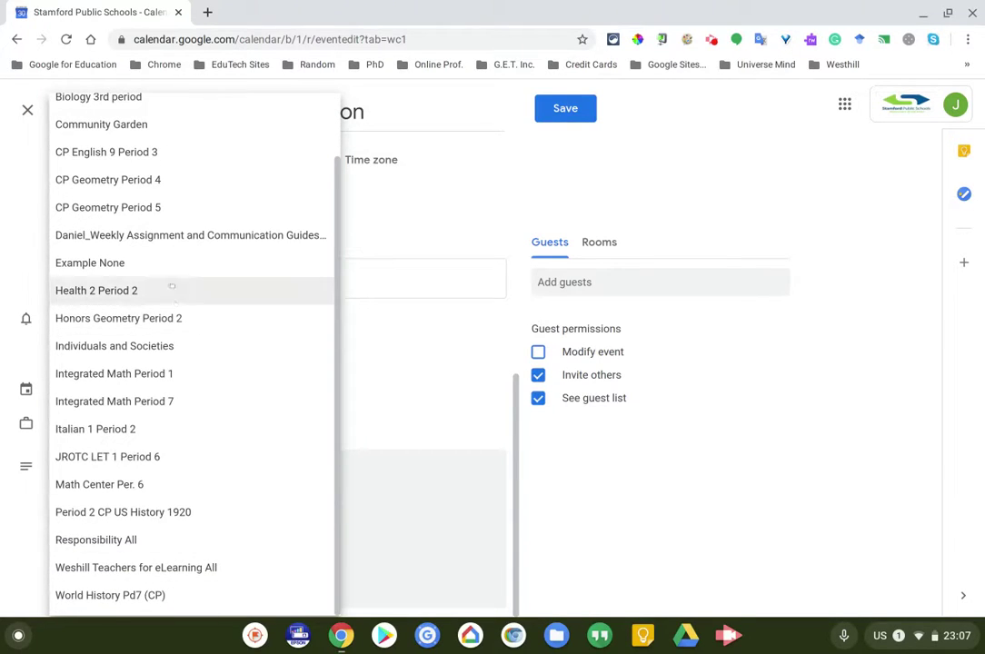
scroll(182, 363, up, 1)
scroll(182, 336, up, 1)
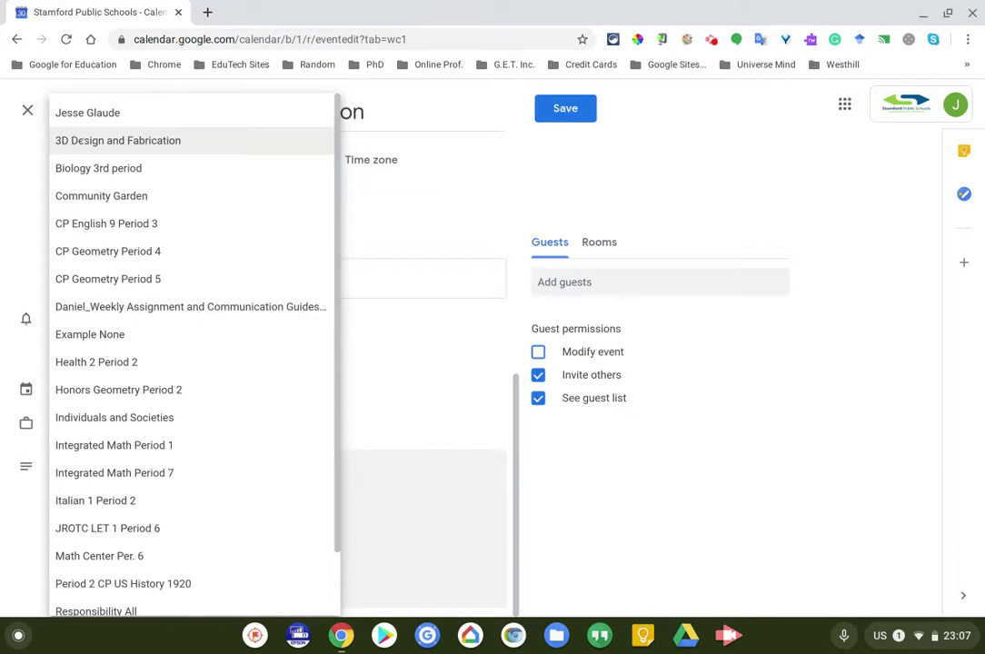
click(71, 138)
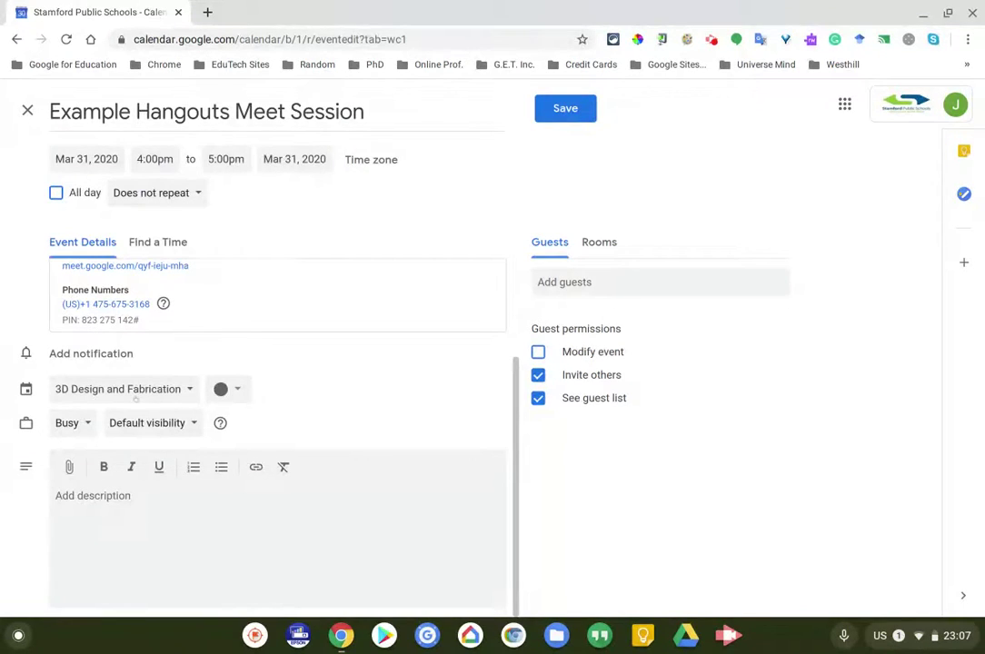
scroll(366, 392, up, 2)
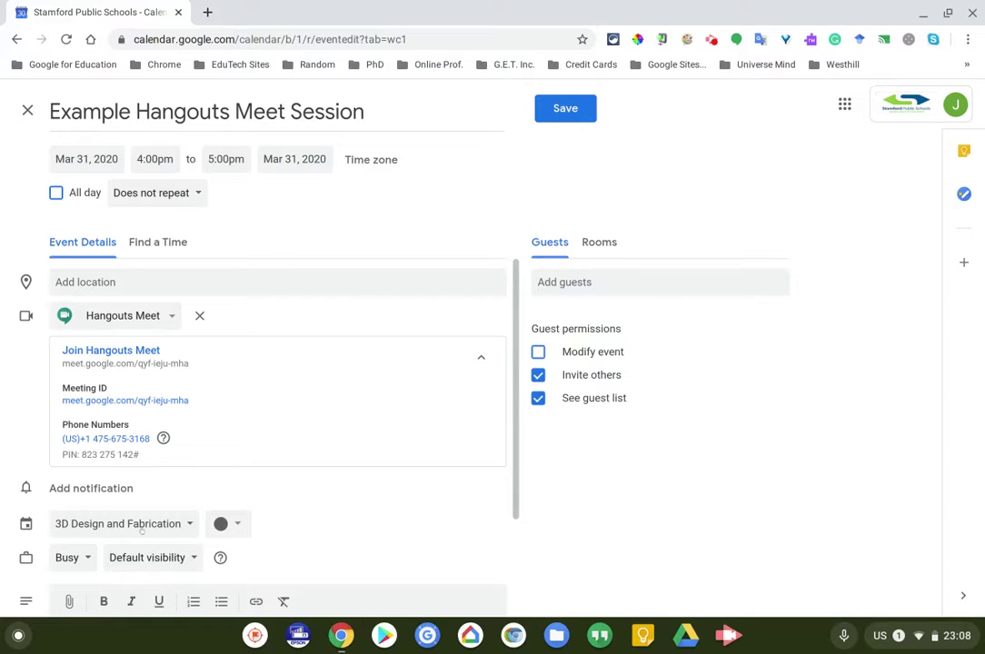
Save the event, then copy its Meet conference link from the Tuesday 4–5pm event card.
click(572, 108)
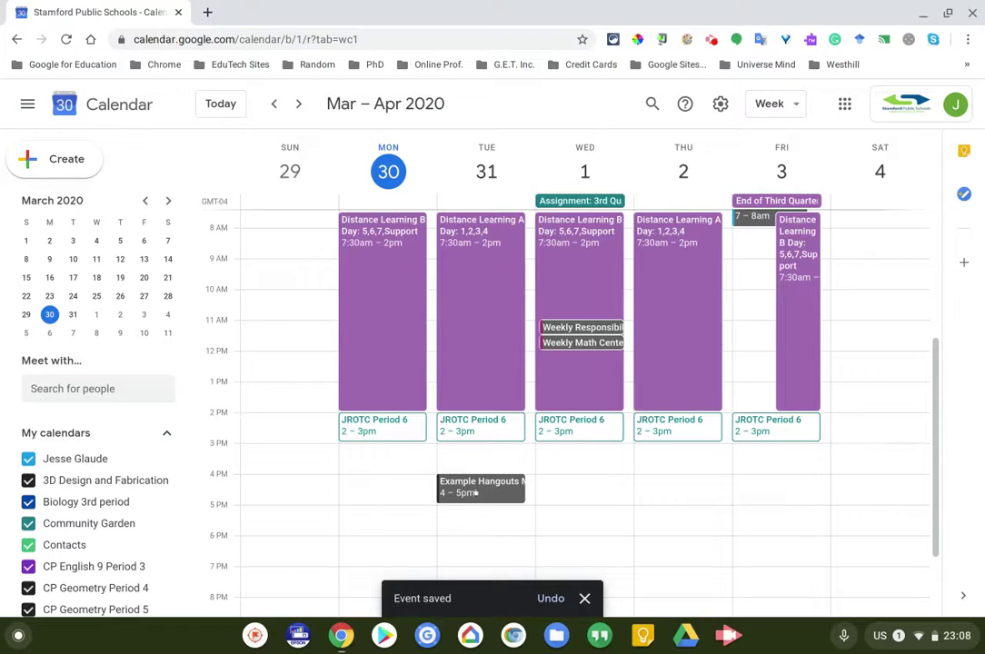
click(477, 492)
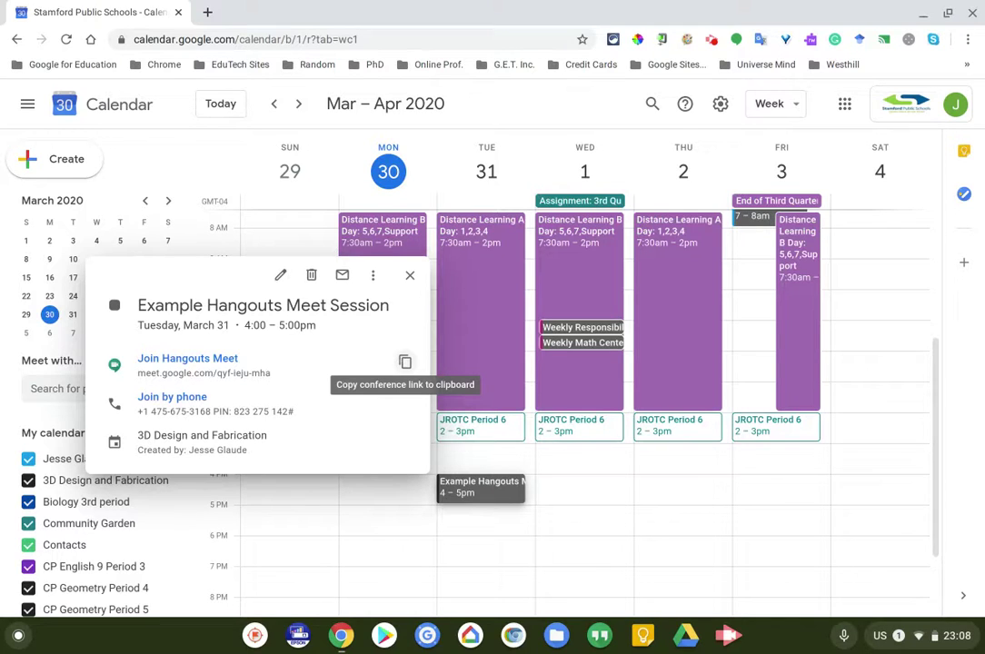
click(405, 362)
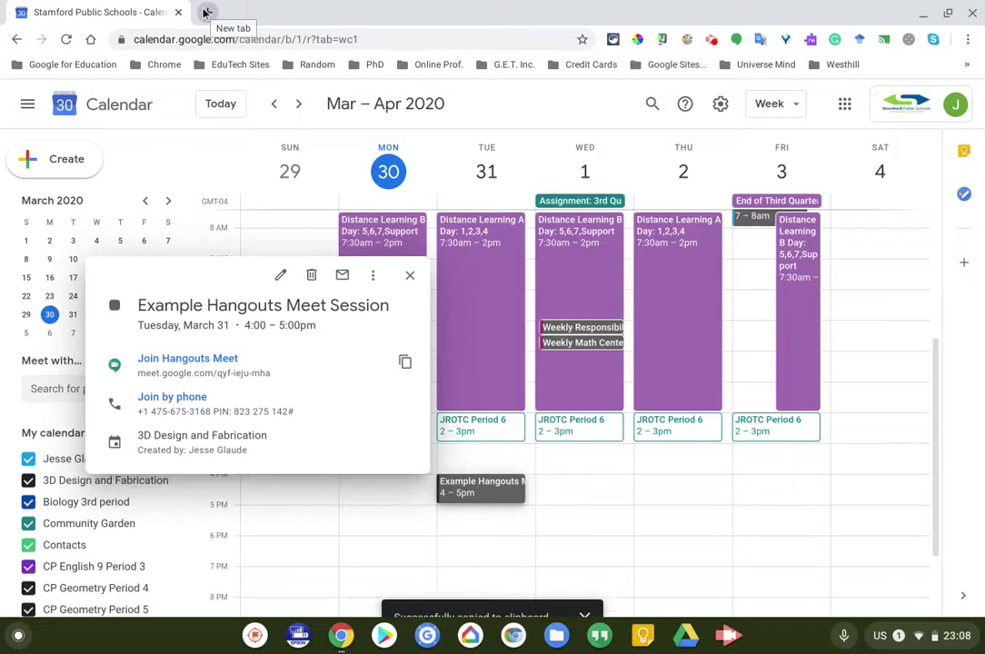
click(206, 12)
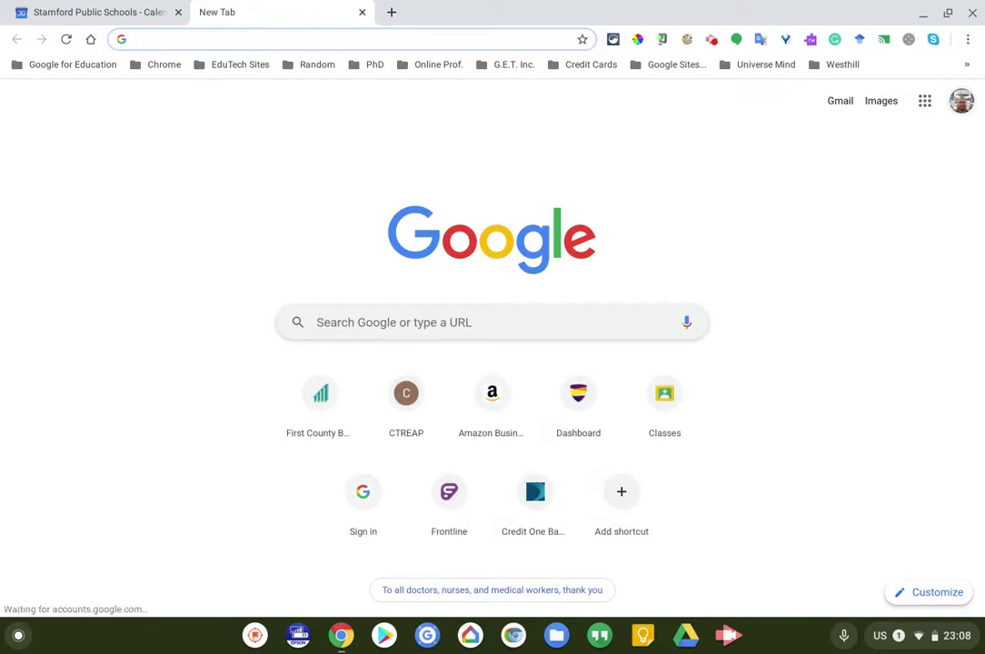
Switch to the second Google account and open Google Classroom from the apps grid.
click(961, 101)
click(805, 361)
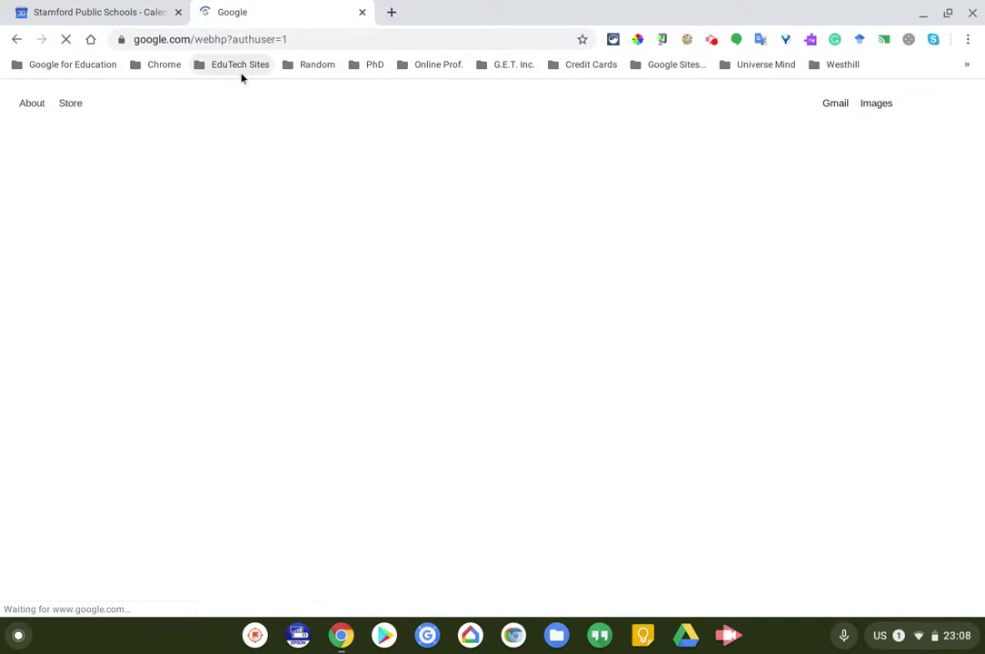
click(915, 102)
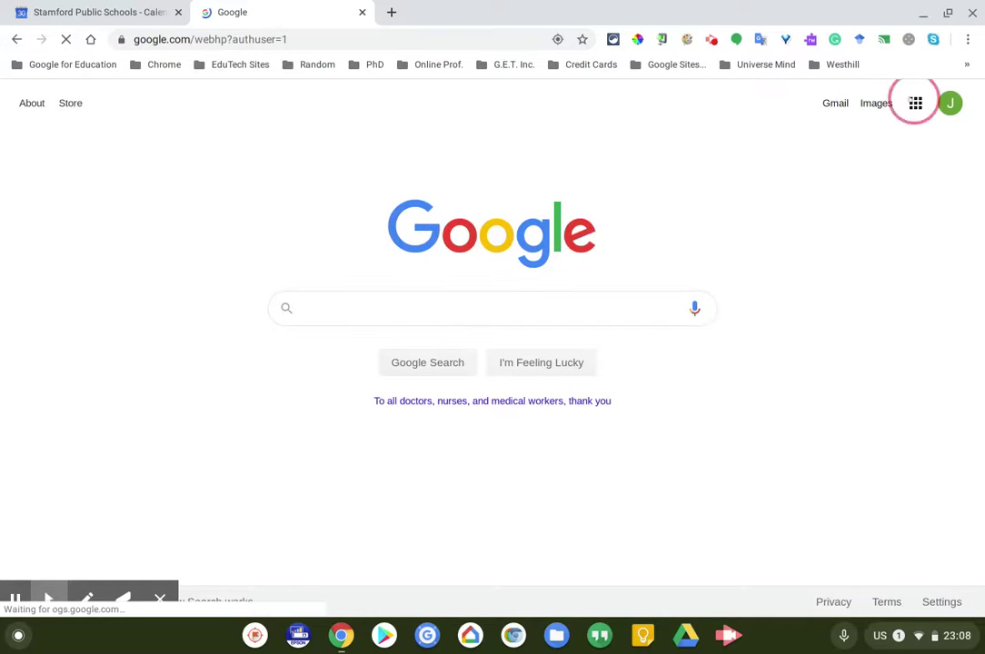
click(756, 255)
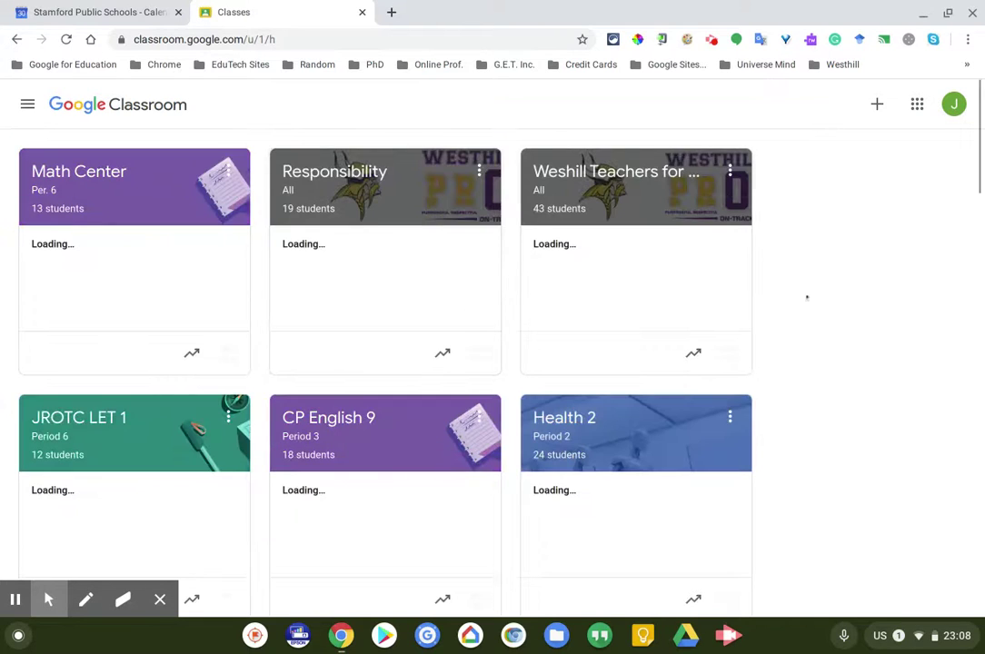
Open the 3D Design and Fabrication class from the class list.
scroll(879, 300, down, 4)
scroll(879, 299, down, 8)
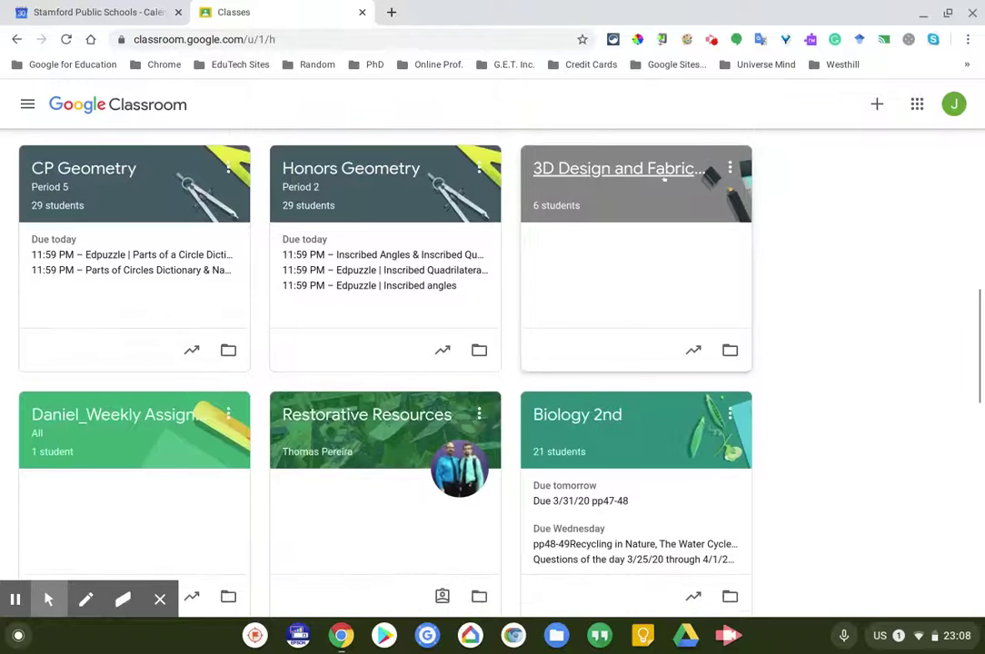
click(712, 174)
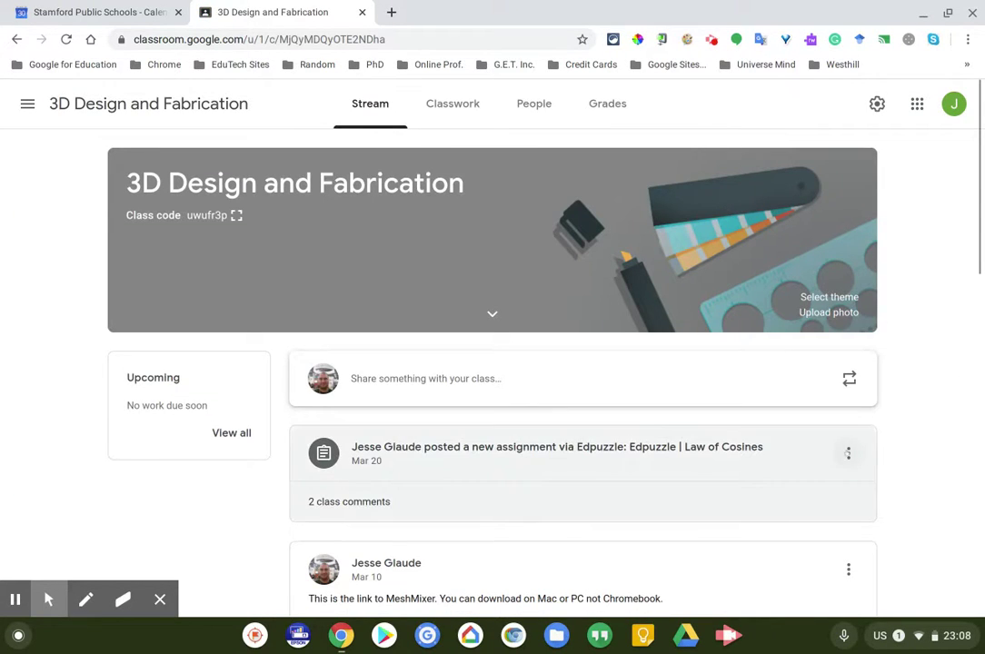
Look over the Edpuzzle post's options and its 2 class comments, closing both without changes.
click(848, 453)
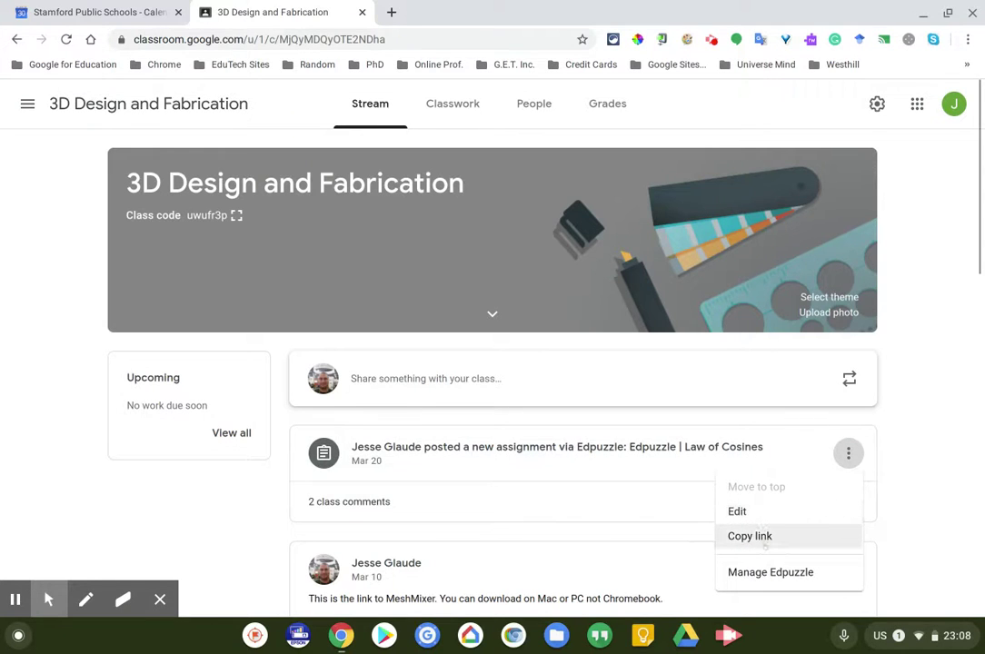
scroll(929, 403, down, 1)
scroll(930, 404, down, 1)
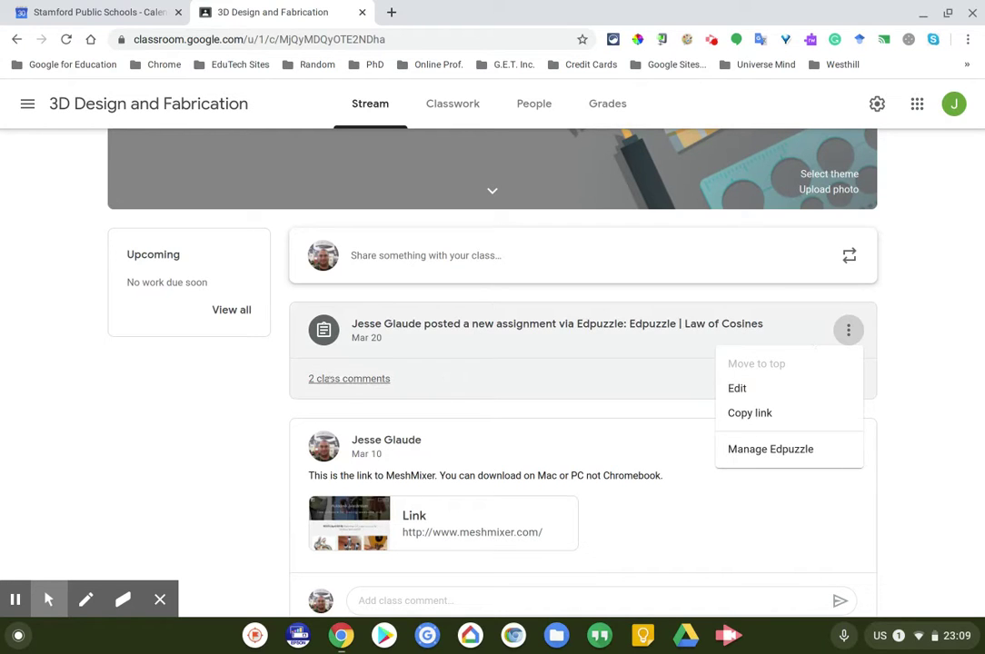
click(329, 378)
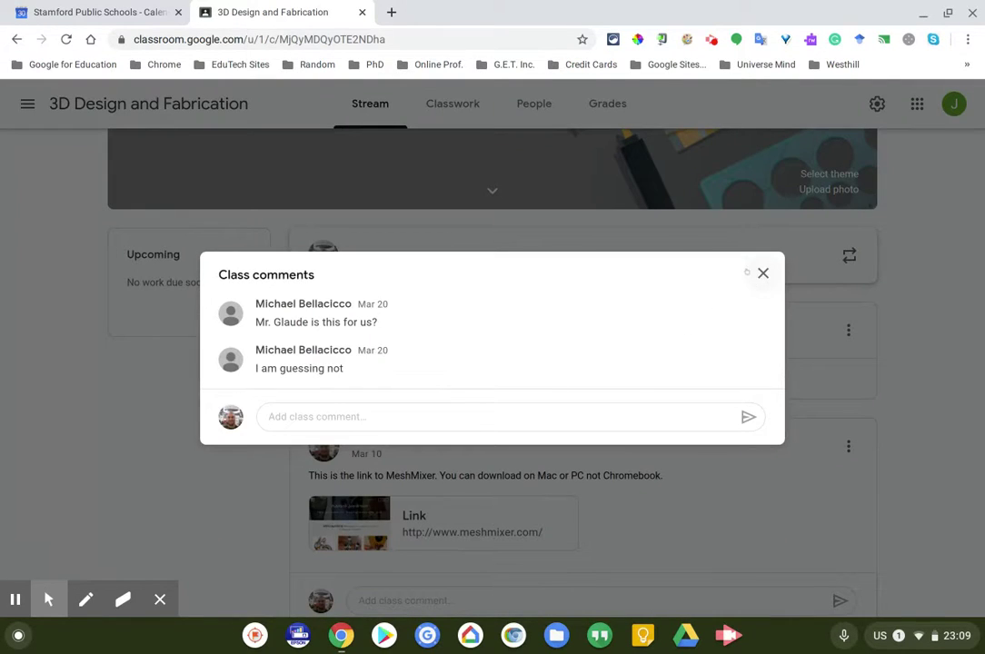
click(760, 273)
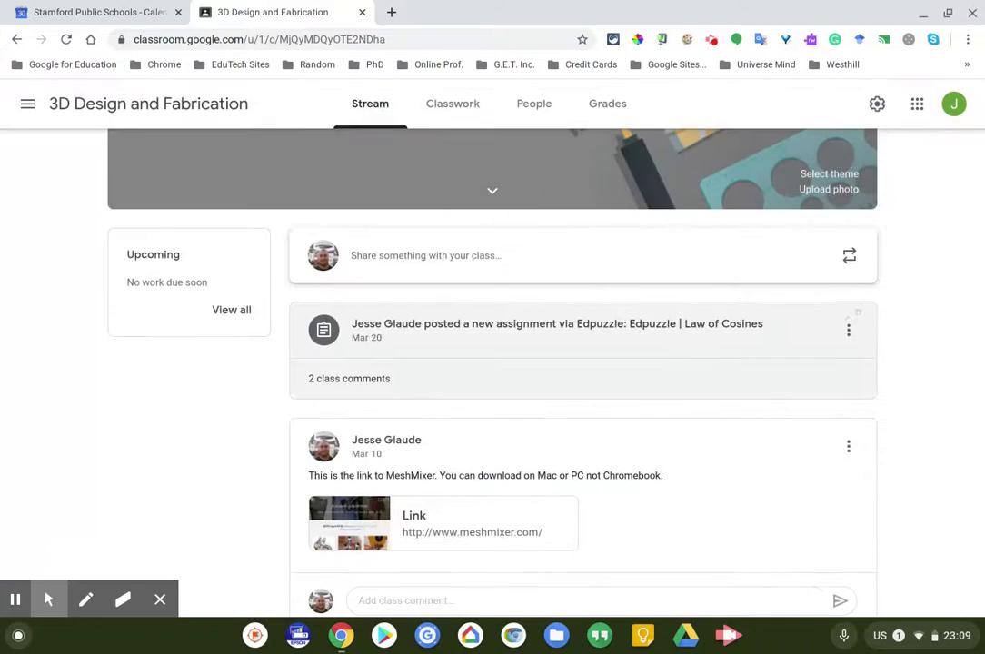
click(848, 330)
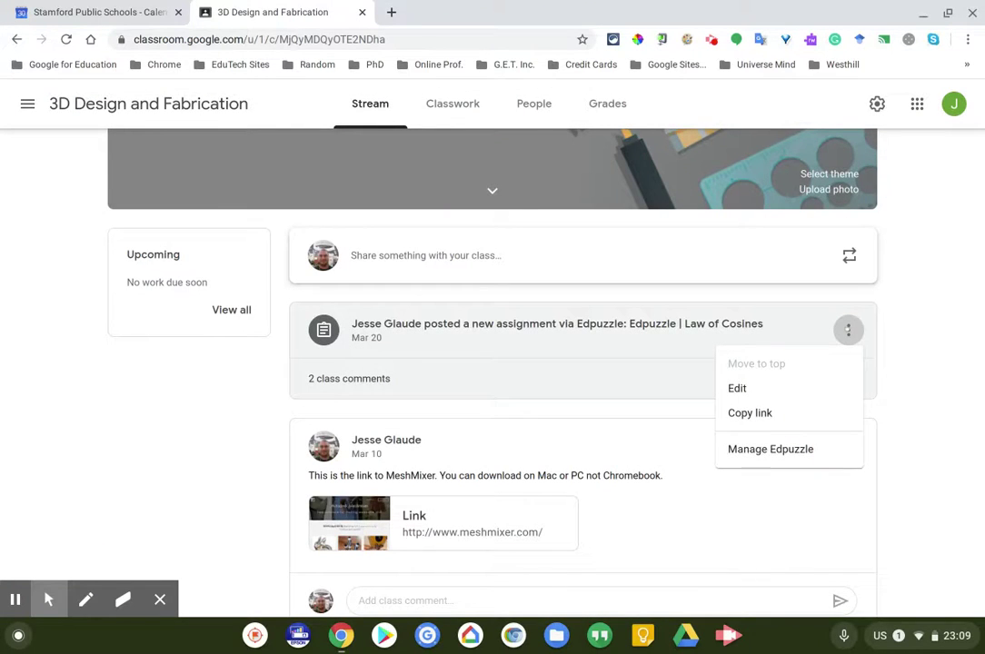
click(590, 332)
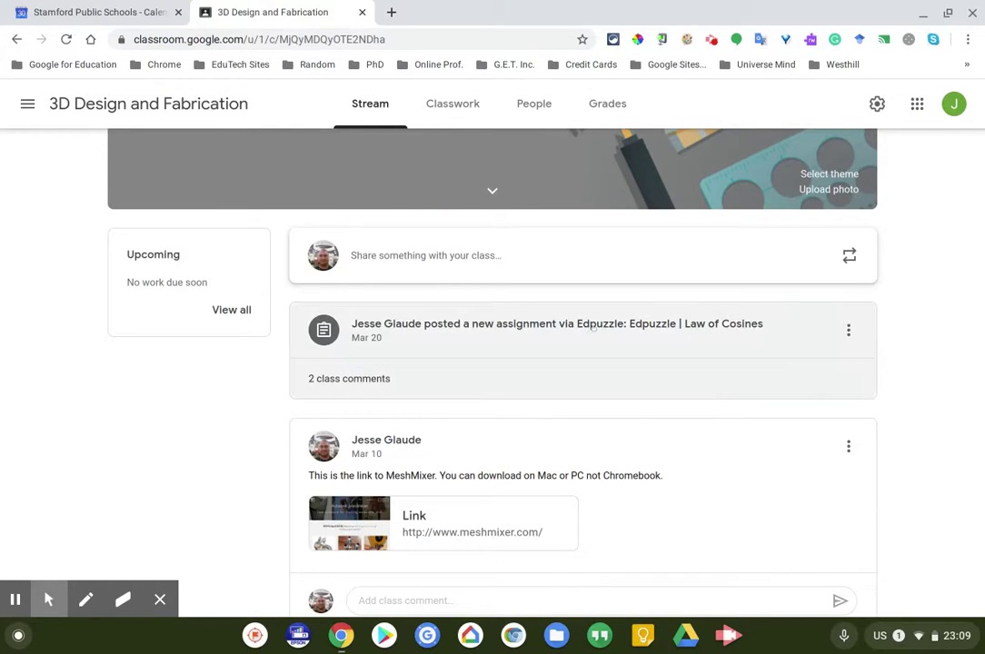
Post the announcement 'Hi here is a meeting.' with the pasted Meet link below it.
click(438, 254)
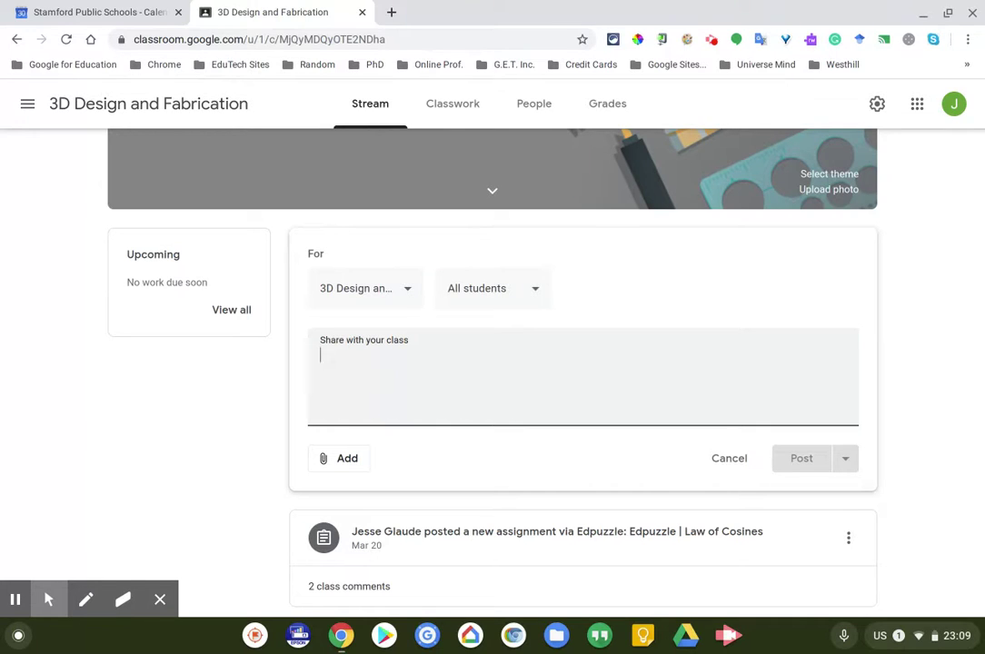
text(Hi here is a )
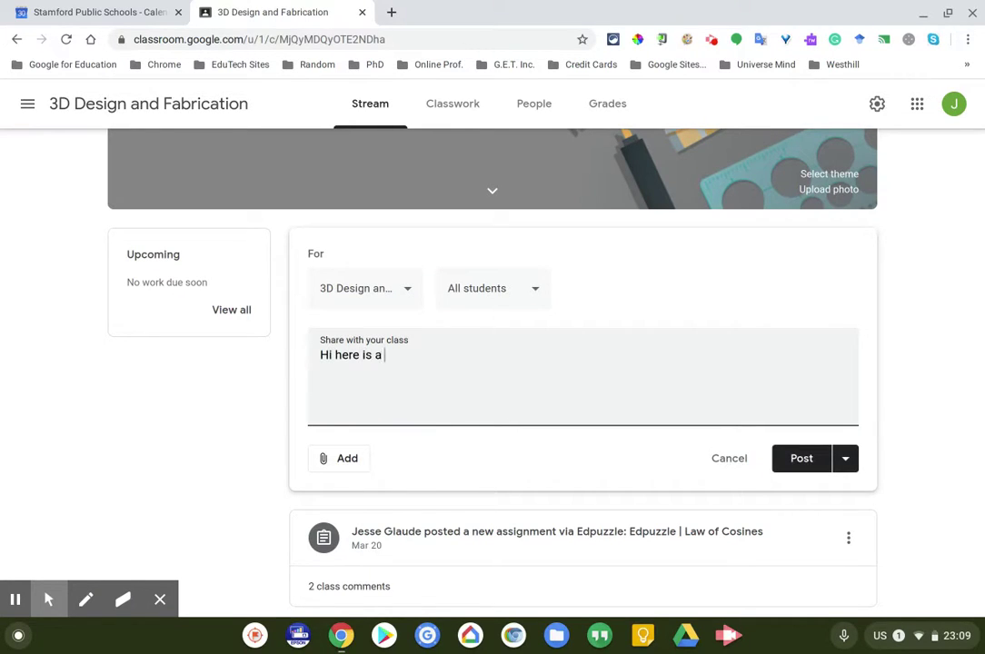
text(meeting.)
key(Return)
key(Return)
text(https://meet.google.com/qyf-ieju-mha)
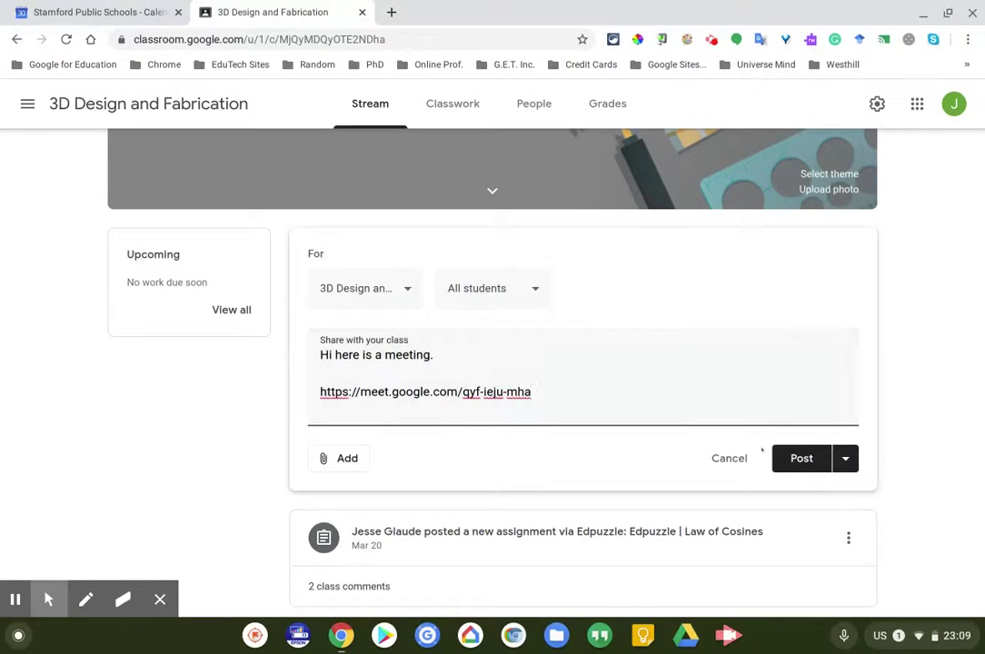
click(794, 458)
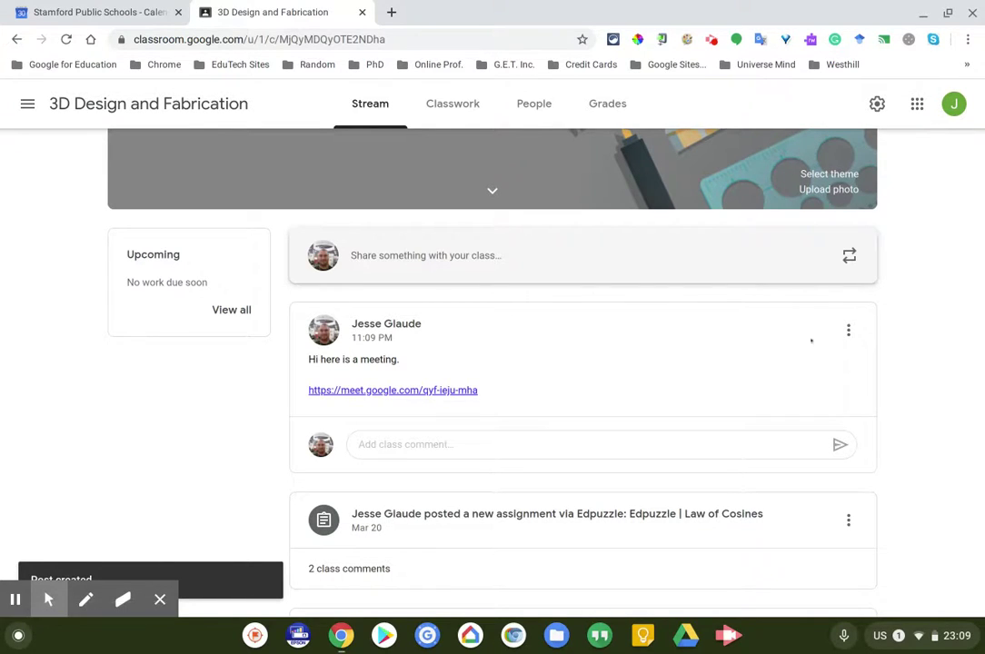
click(848, 329)
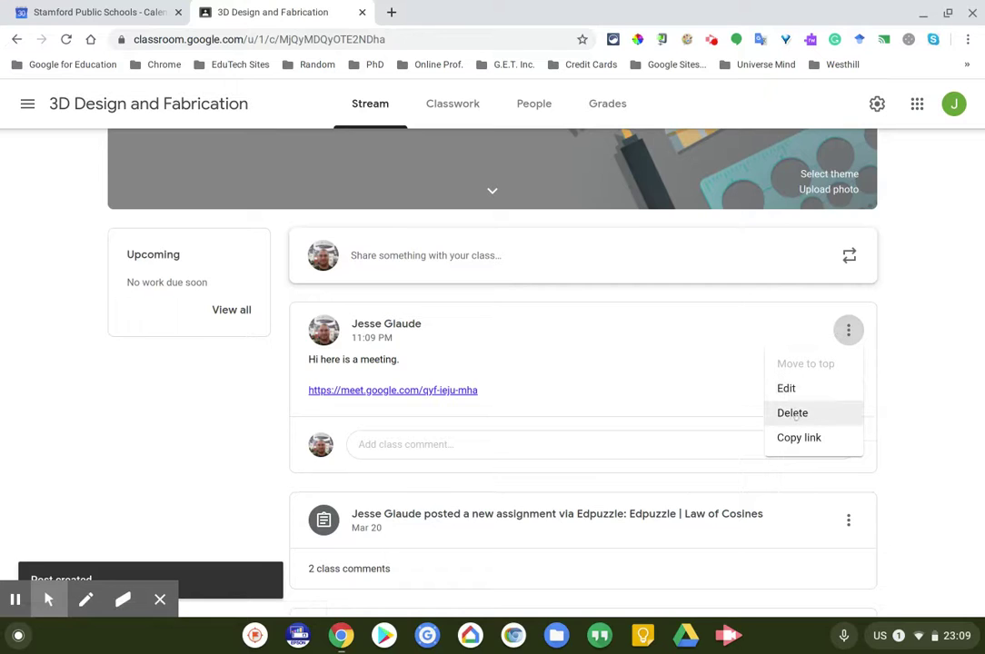
Delete the meeting announcement and the Edpuzzle | Law of Cosines assignment, then return to Stream.
click(792, 413)
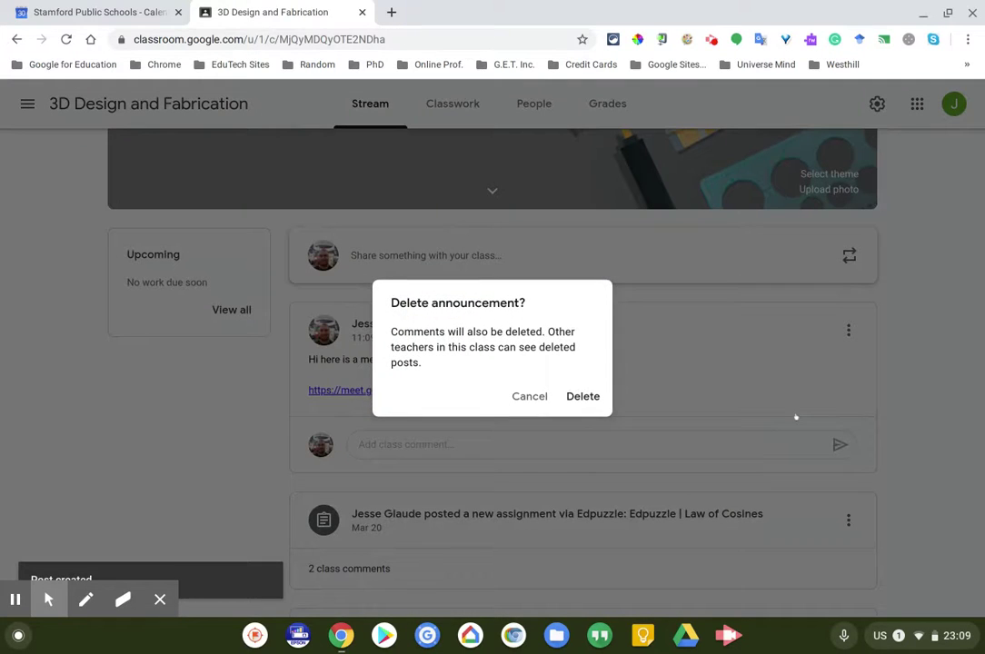
click(582, 396)
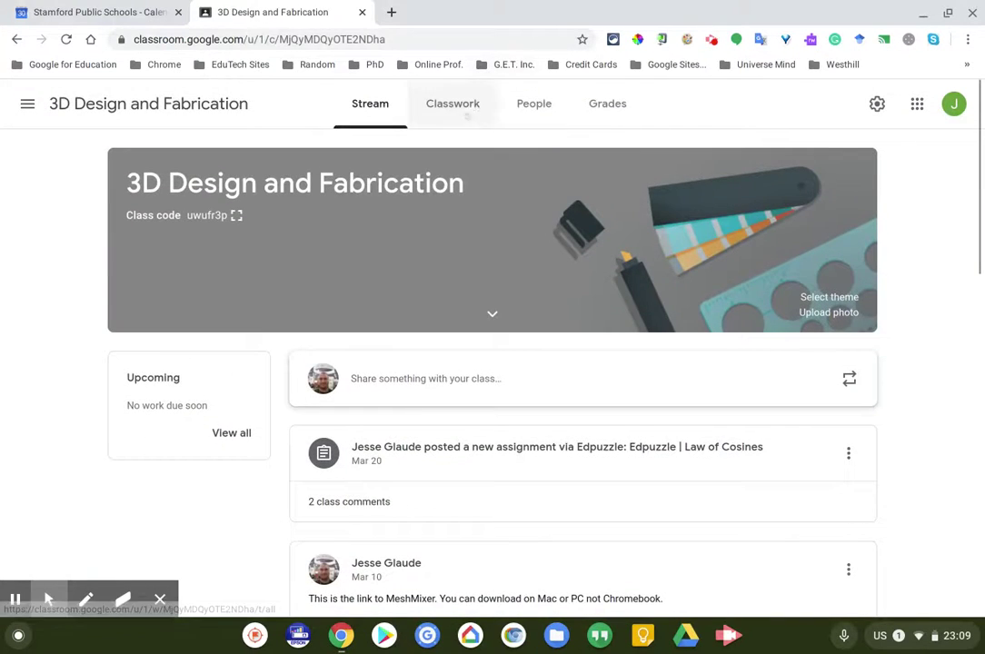
click(467, 115)
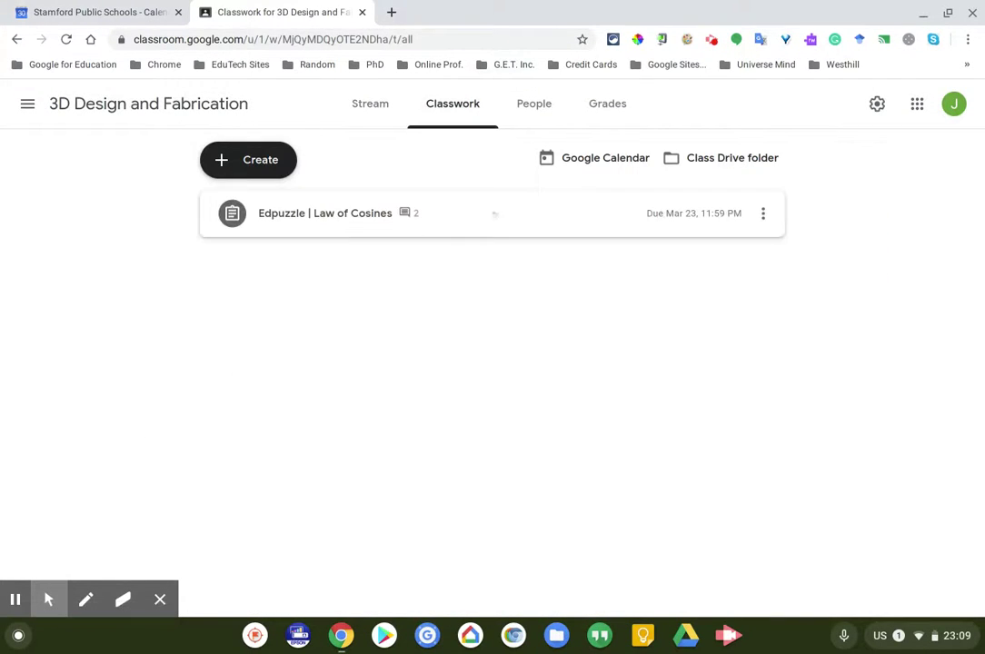
click(763, 213)
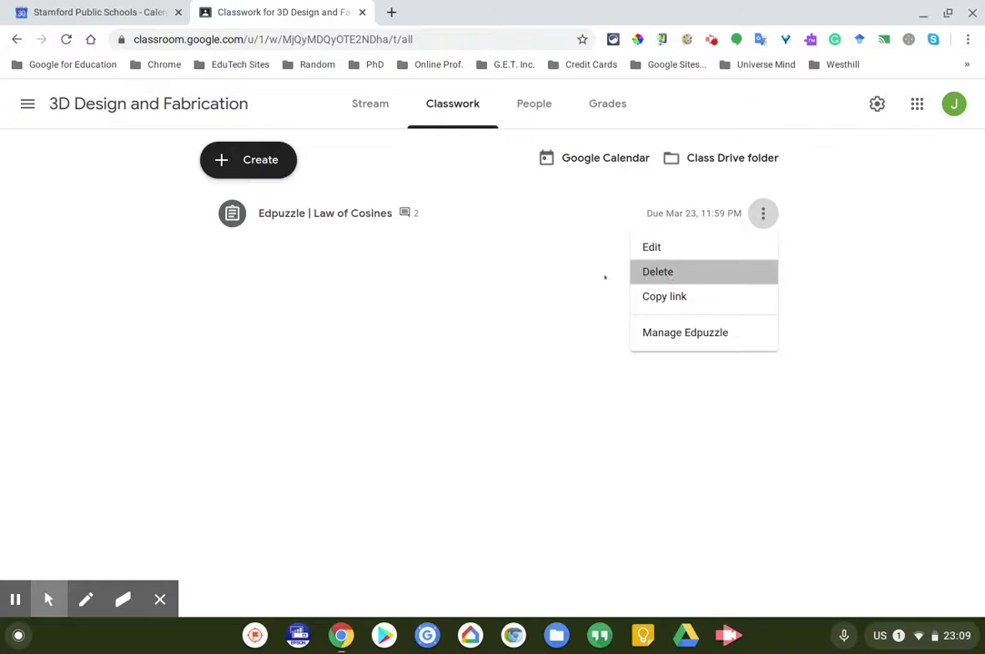
click(670, 273)
click(574, 397)
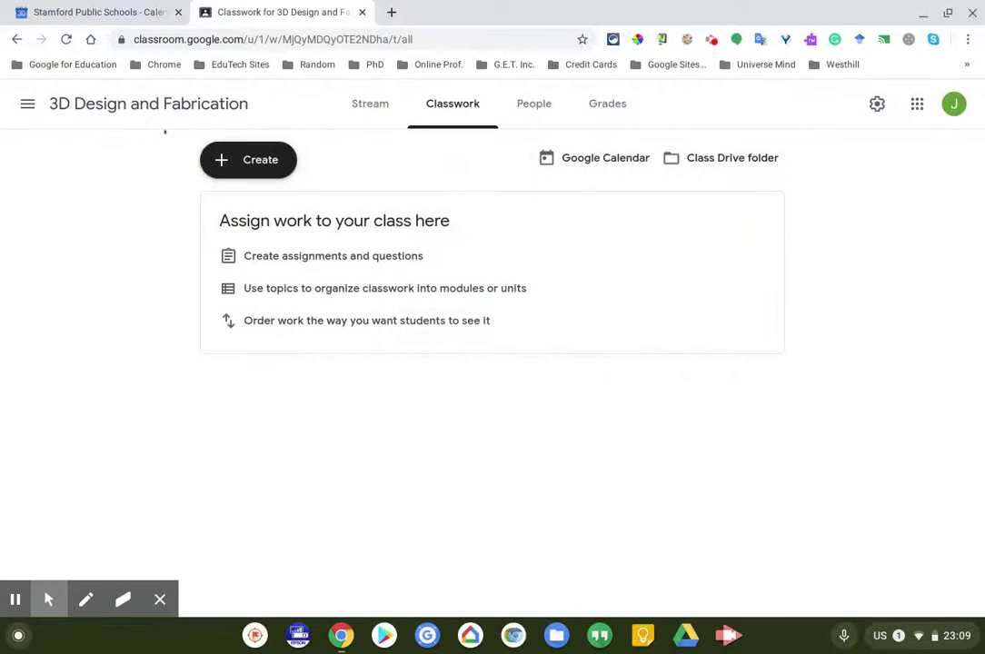
click(57, 105)
click(28, 104)
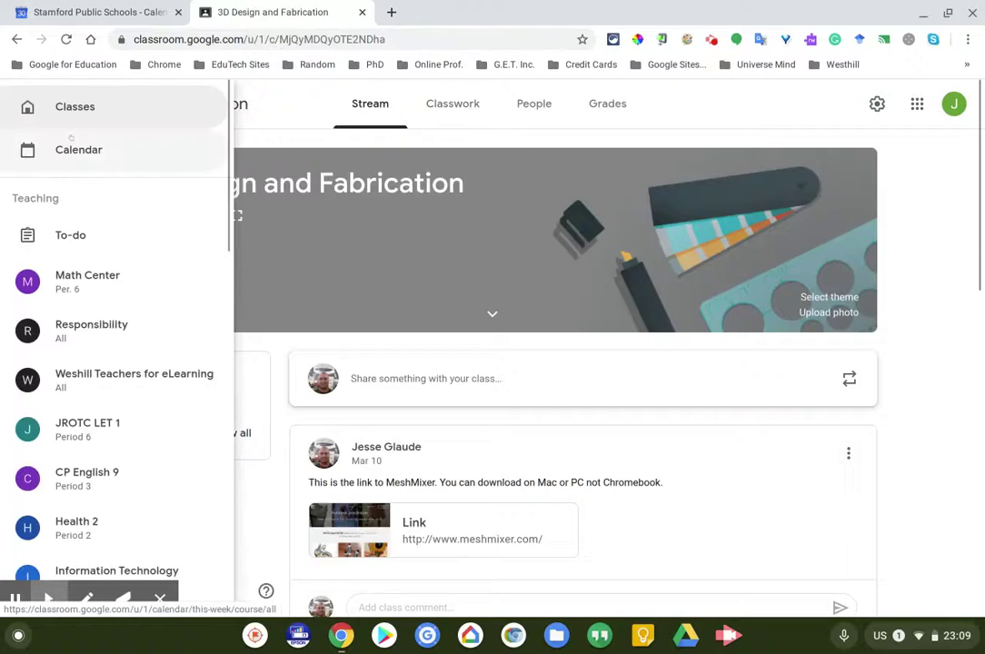
Read the Responsibility class's weekly meeting announcement, then go back to the Classes page.
click(77, 107)
scroll(391, 223, up, 5)
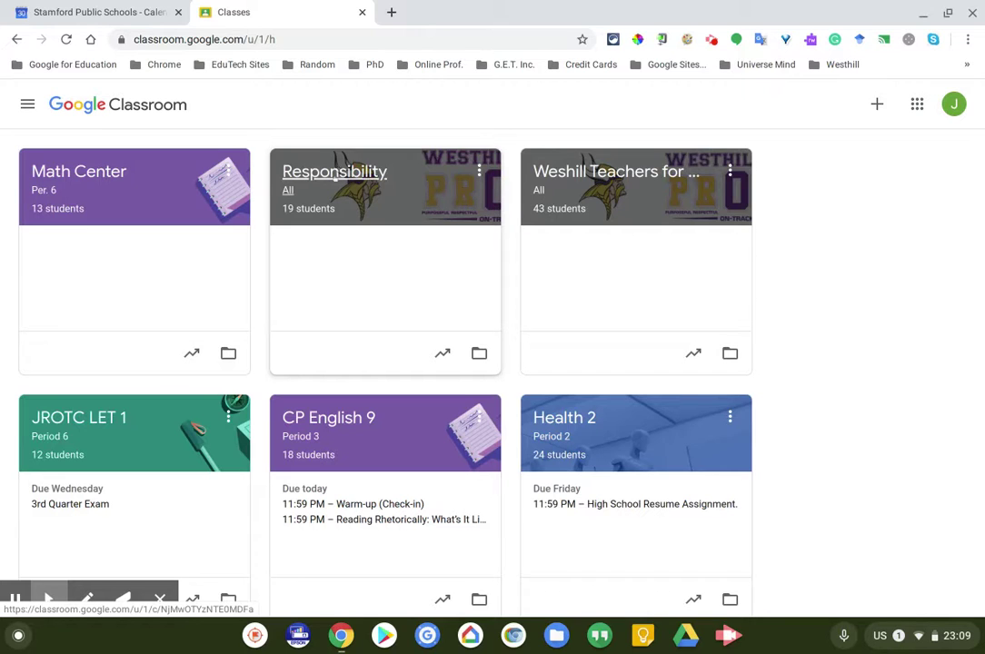
click(337, 178)
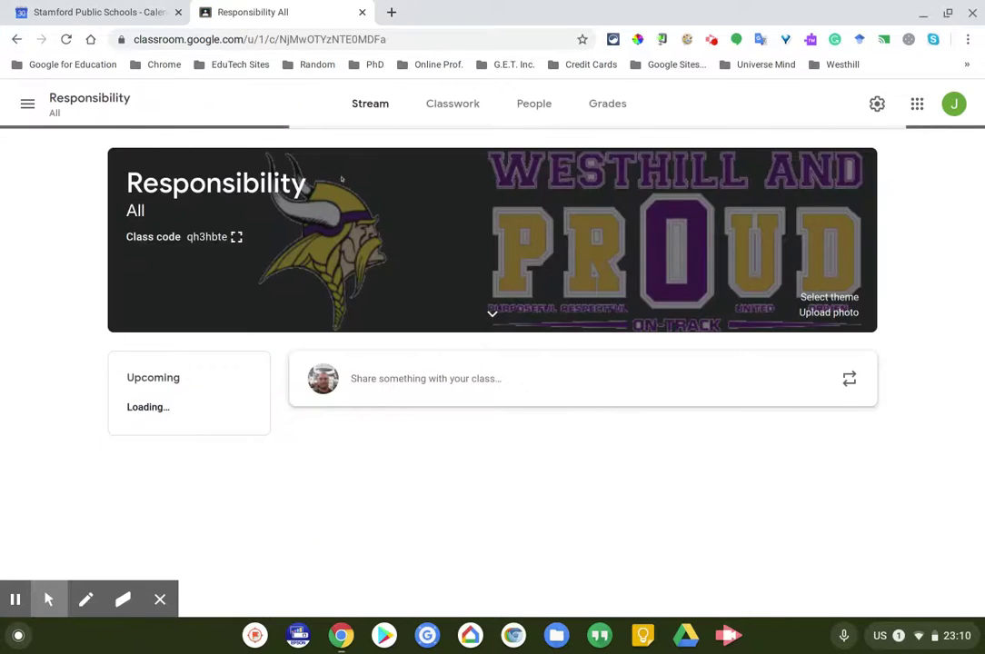
scroll(920, 401, down, 2)
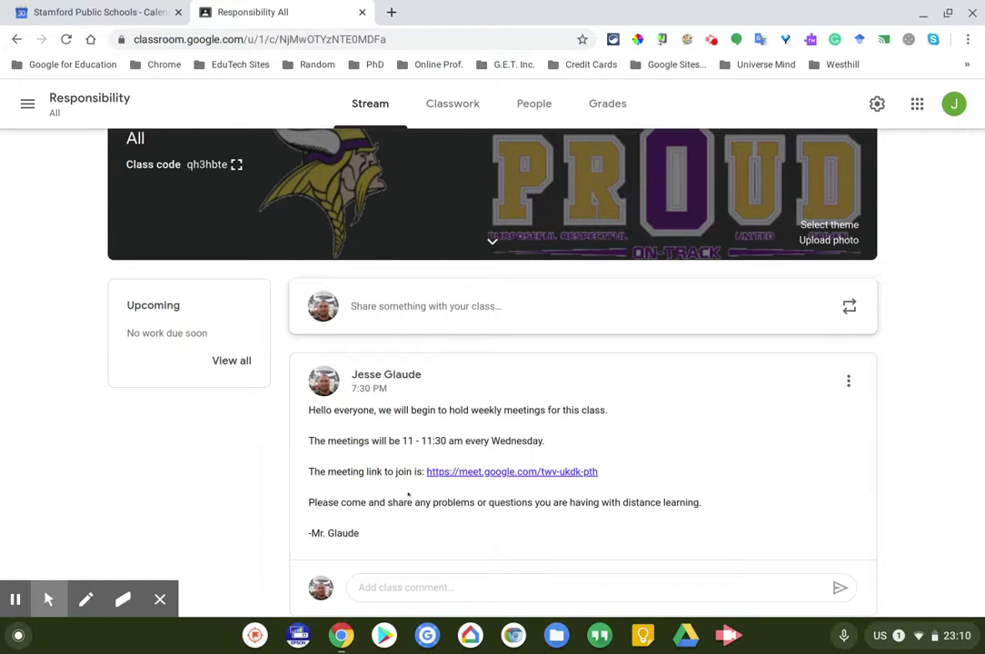
scroll(516, 137, up, 2)
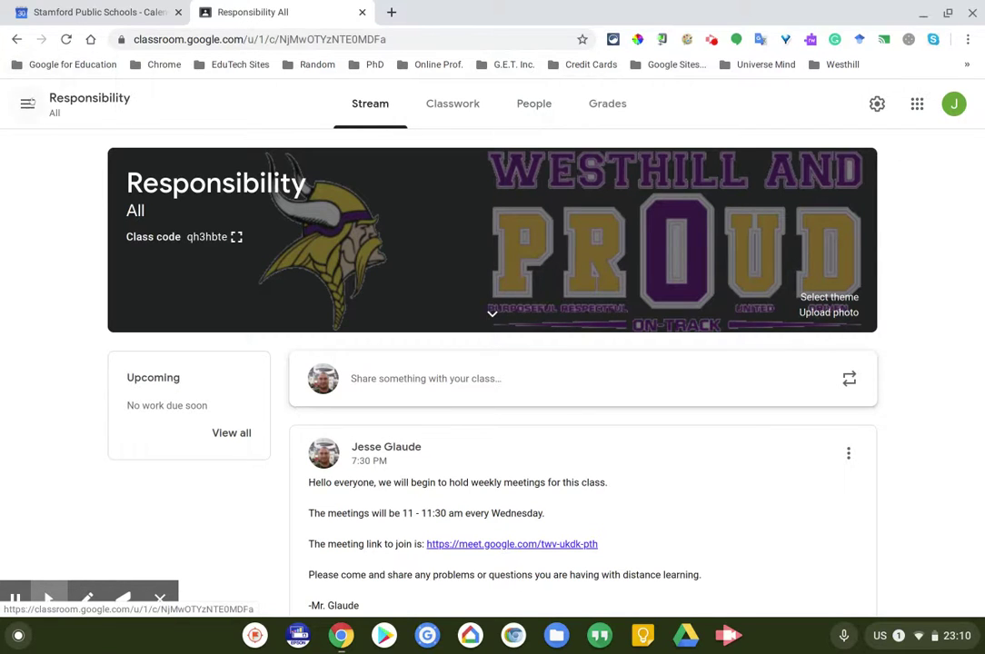
click(27, 103)
click(47, 106)
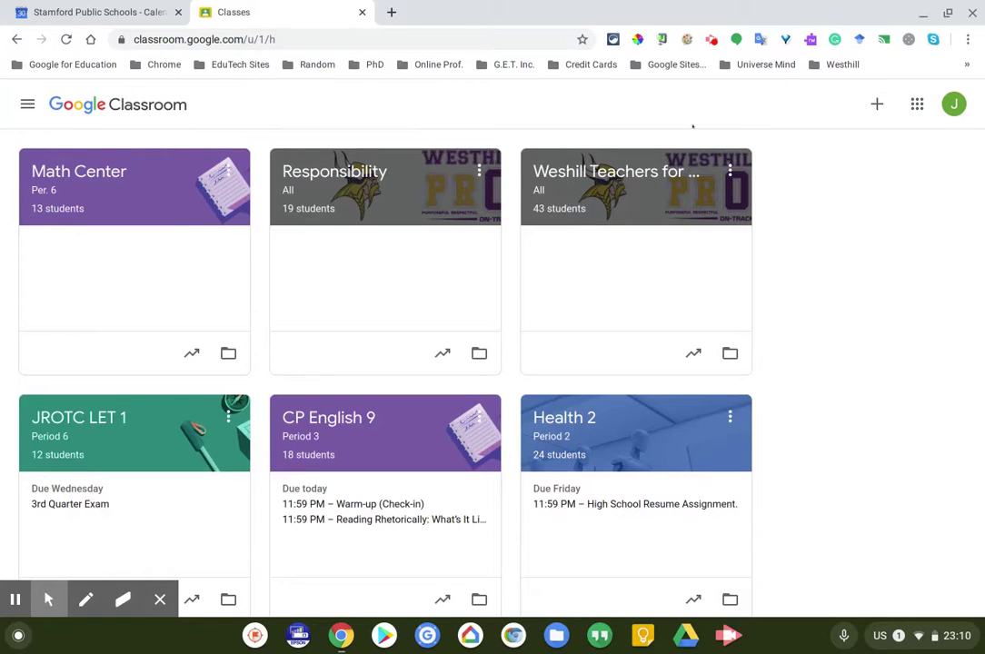
In Calendar, open the Tuesday 4–5pm Example Hangouts Meet Session card to verify its Meet link.
click(41, 12)
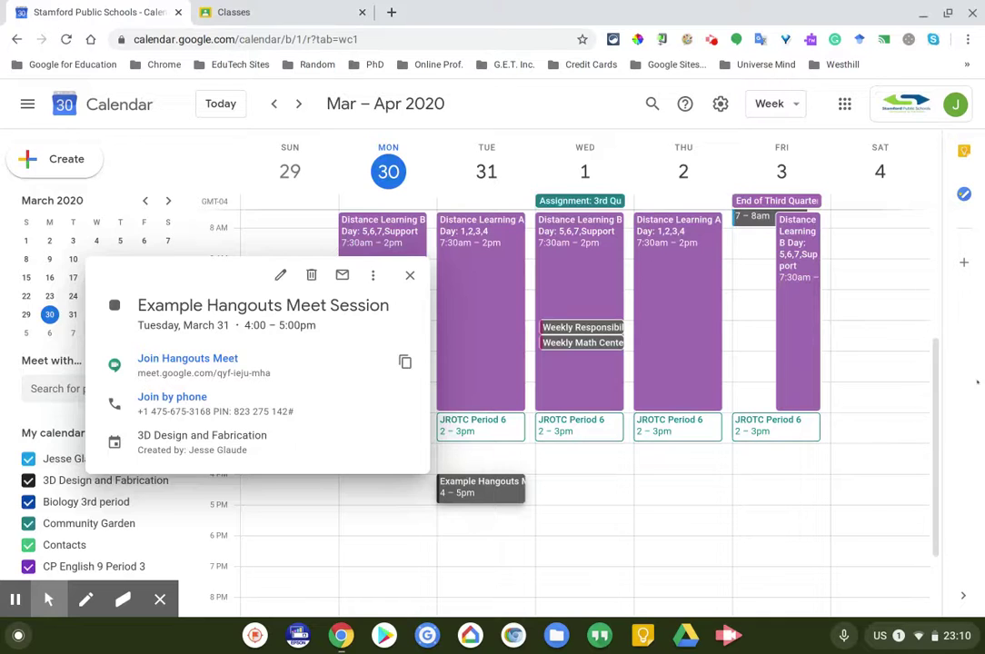
click(972, 380)
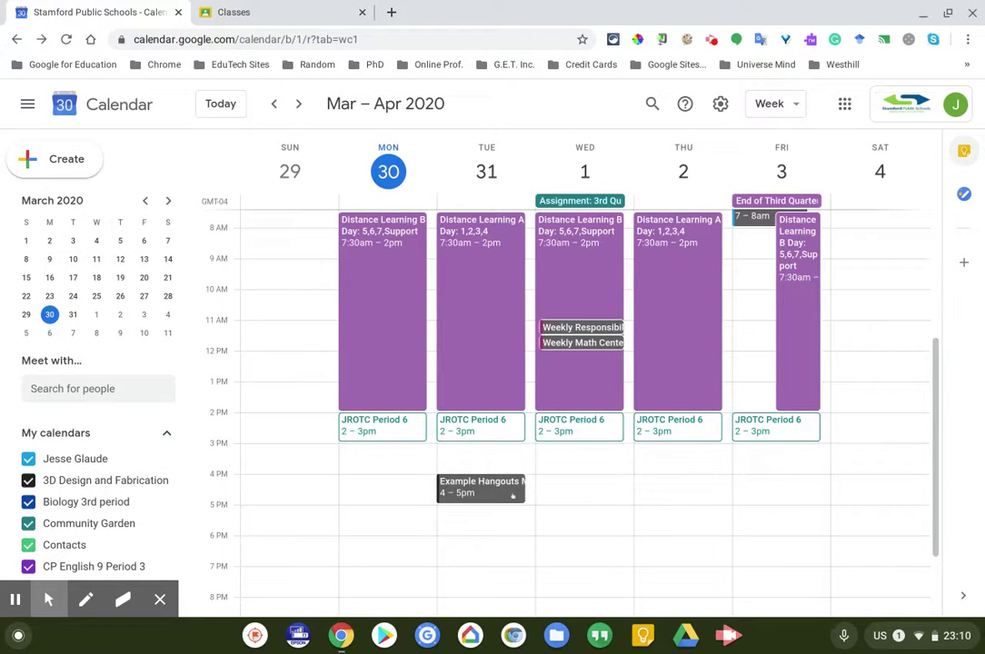
click(495, 491)
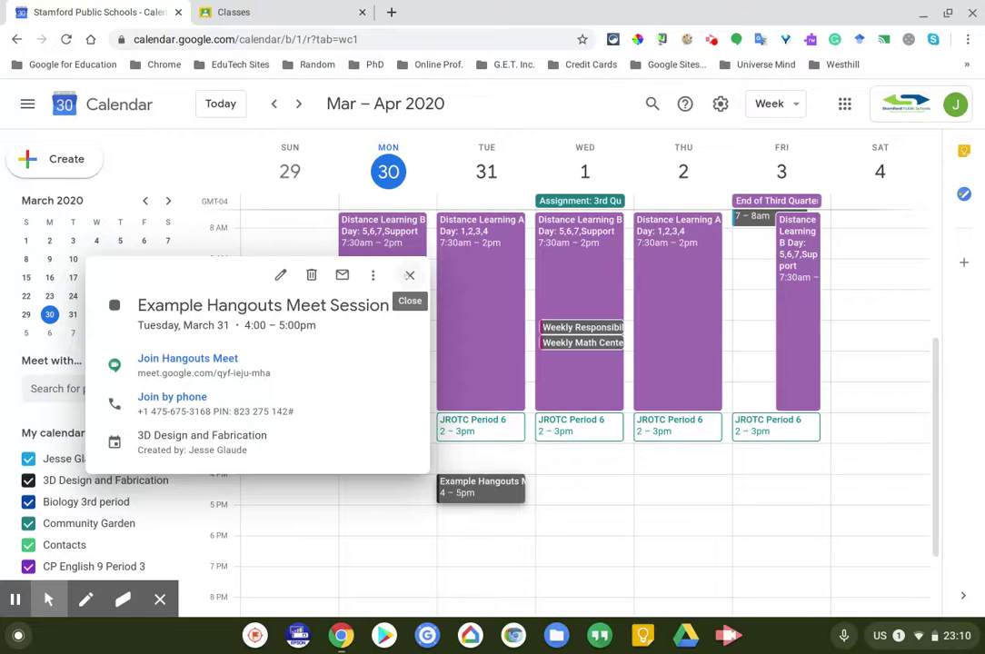
click(410, 274)
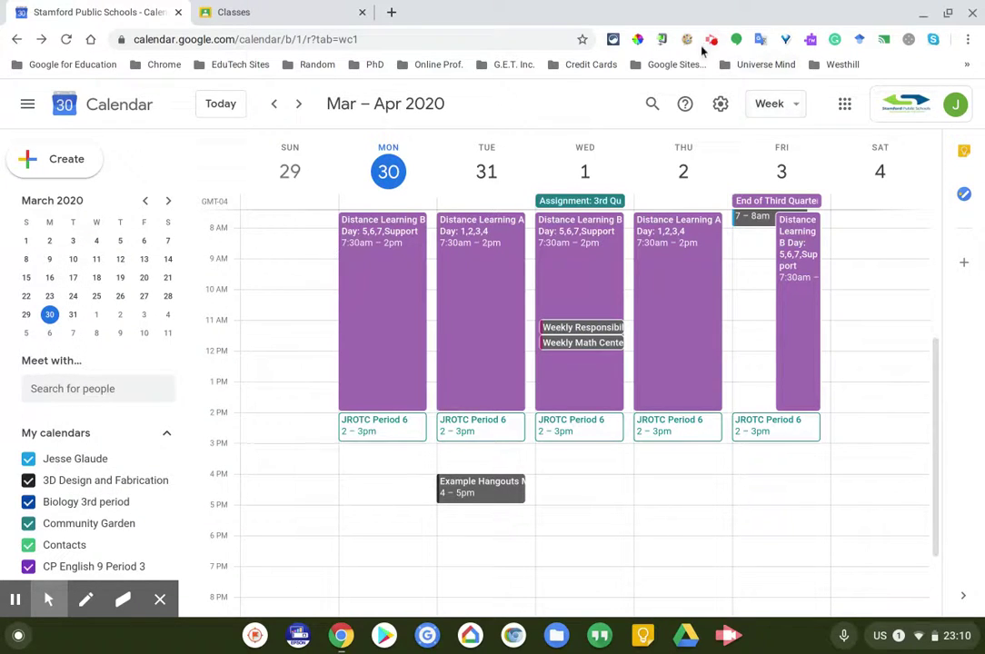
click(711, 40)
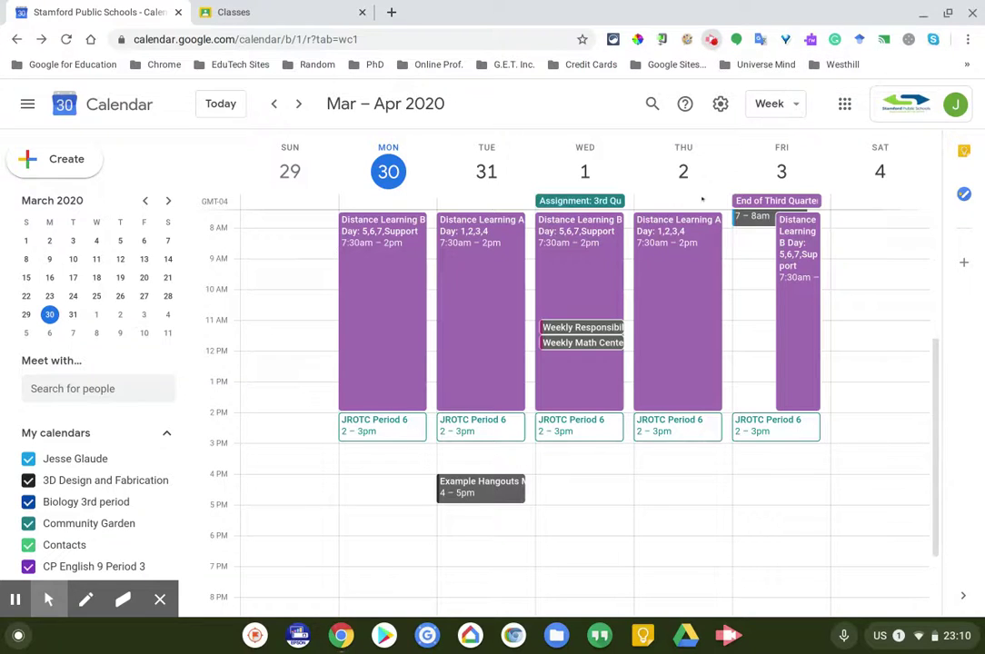